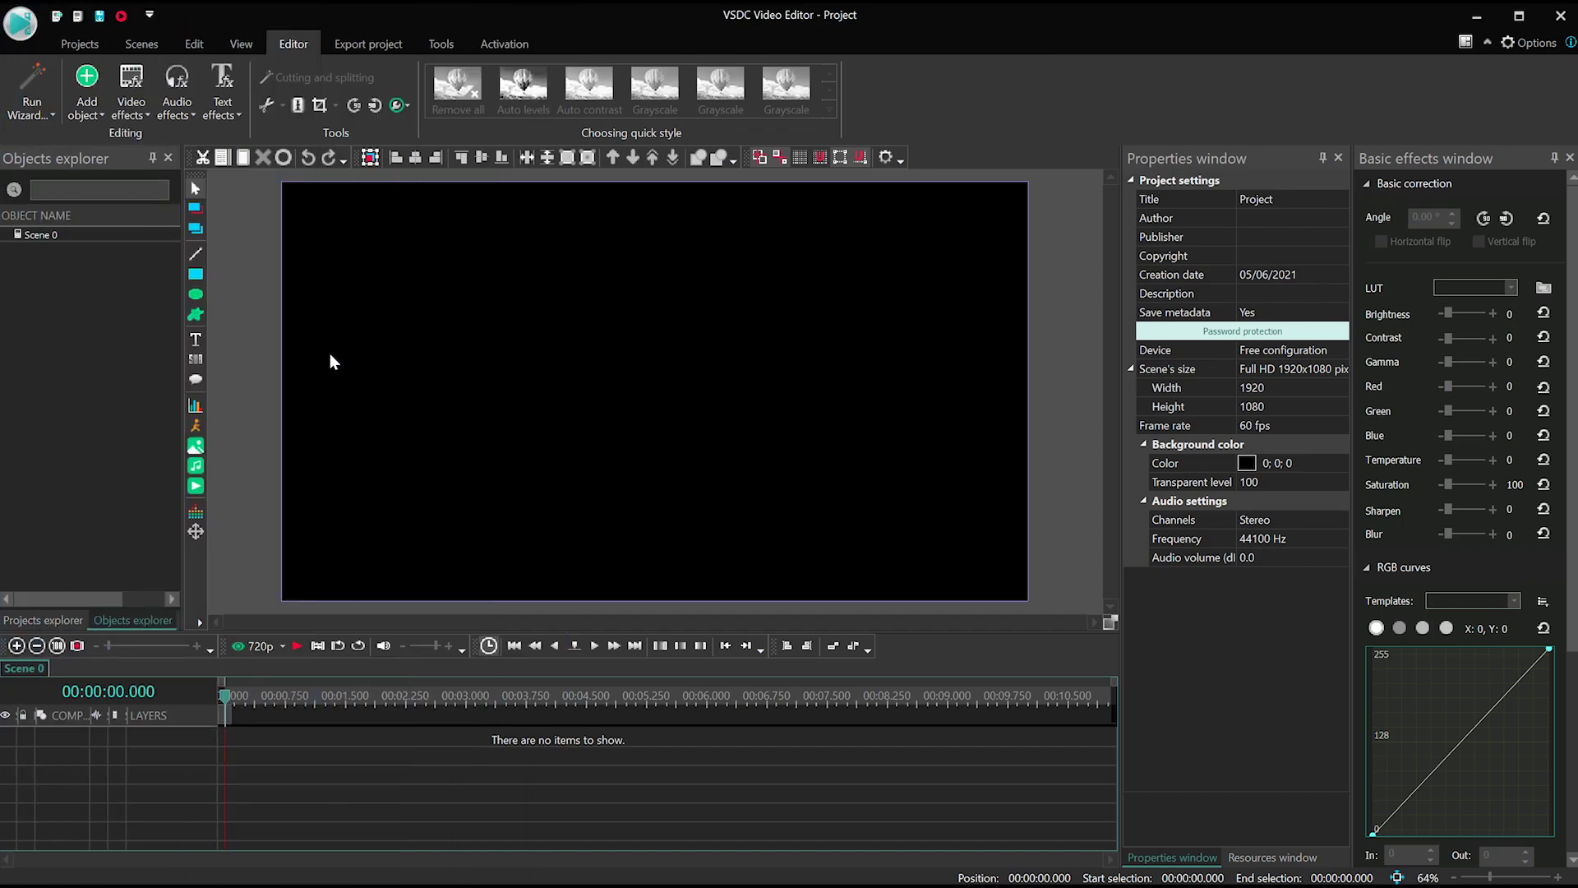
# - Add a new text object with a 10-second duration
pyautogui.click(199, 346)
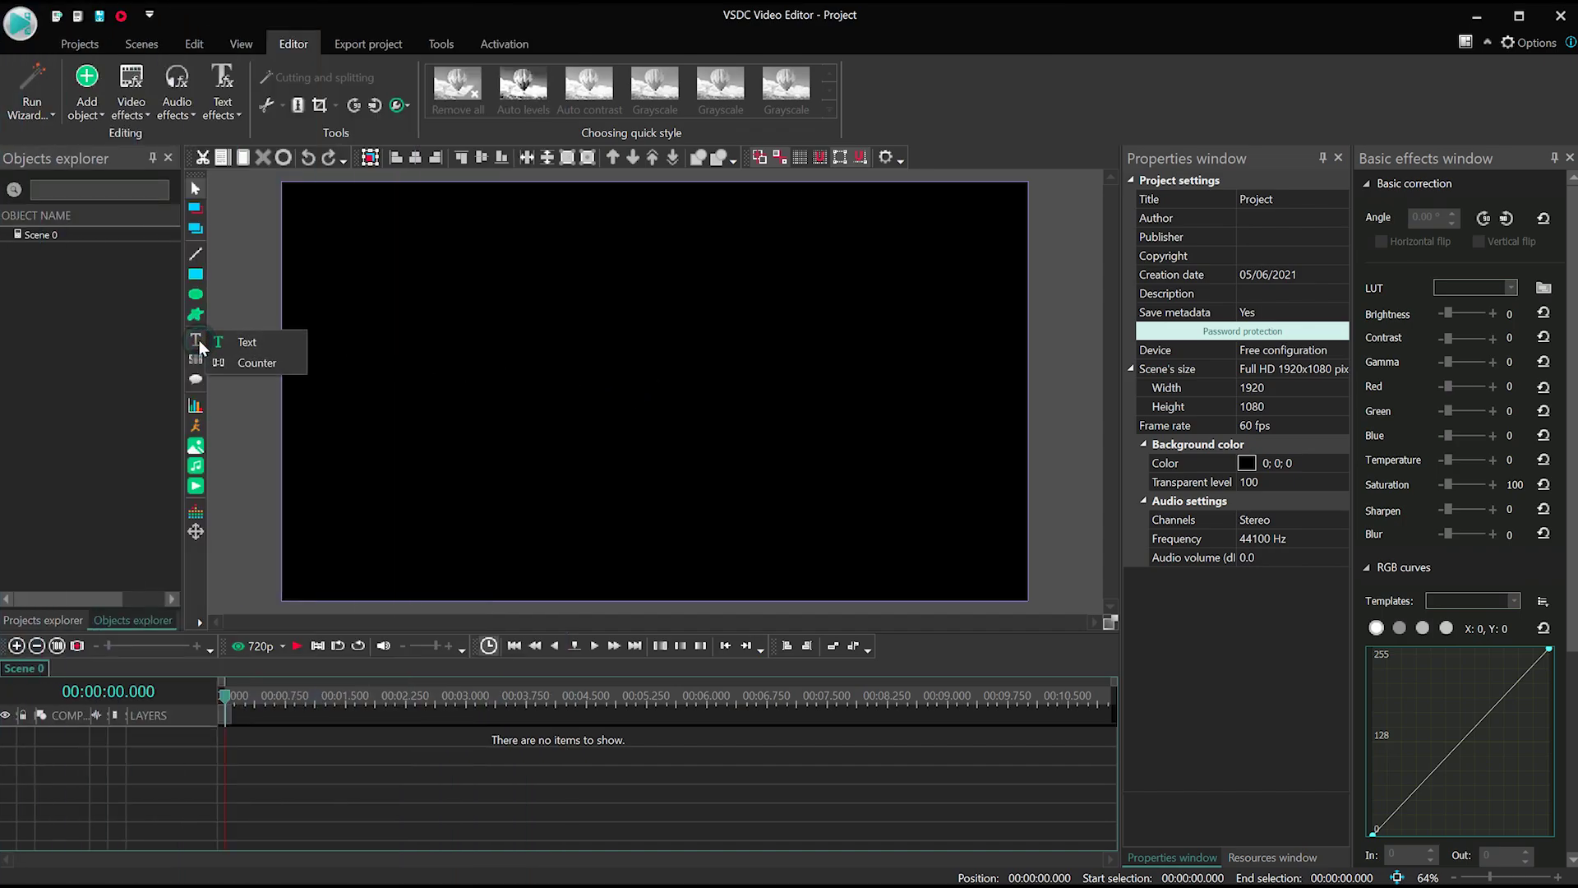
pyautogui.click(272, 350)
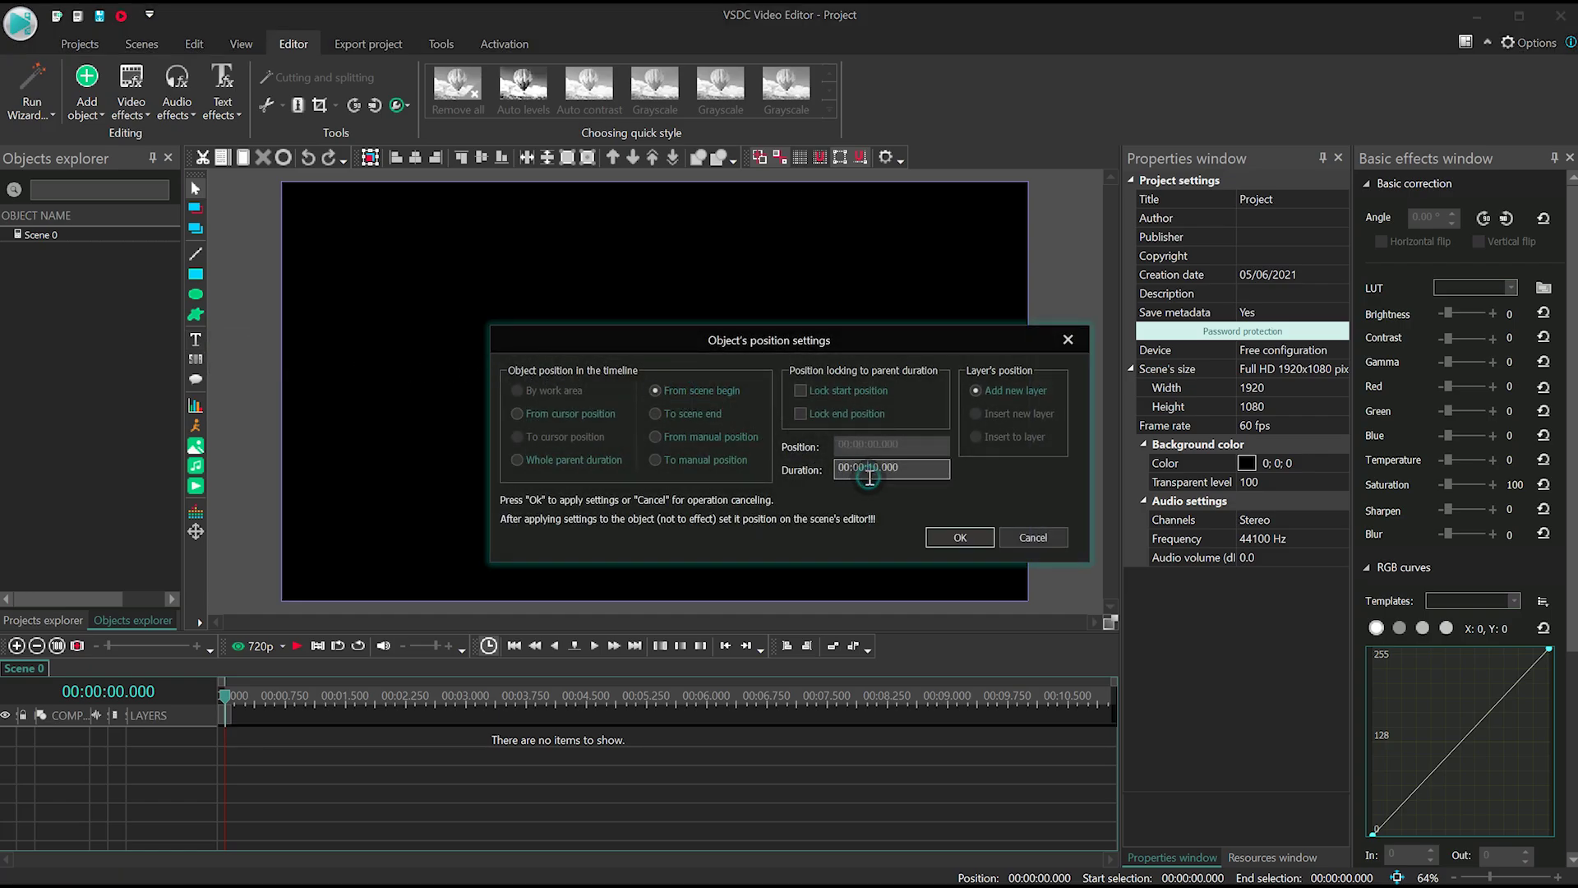
pyautogui.moveTo(900, 469); pyautogui.dragTo(804, 469)
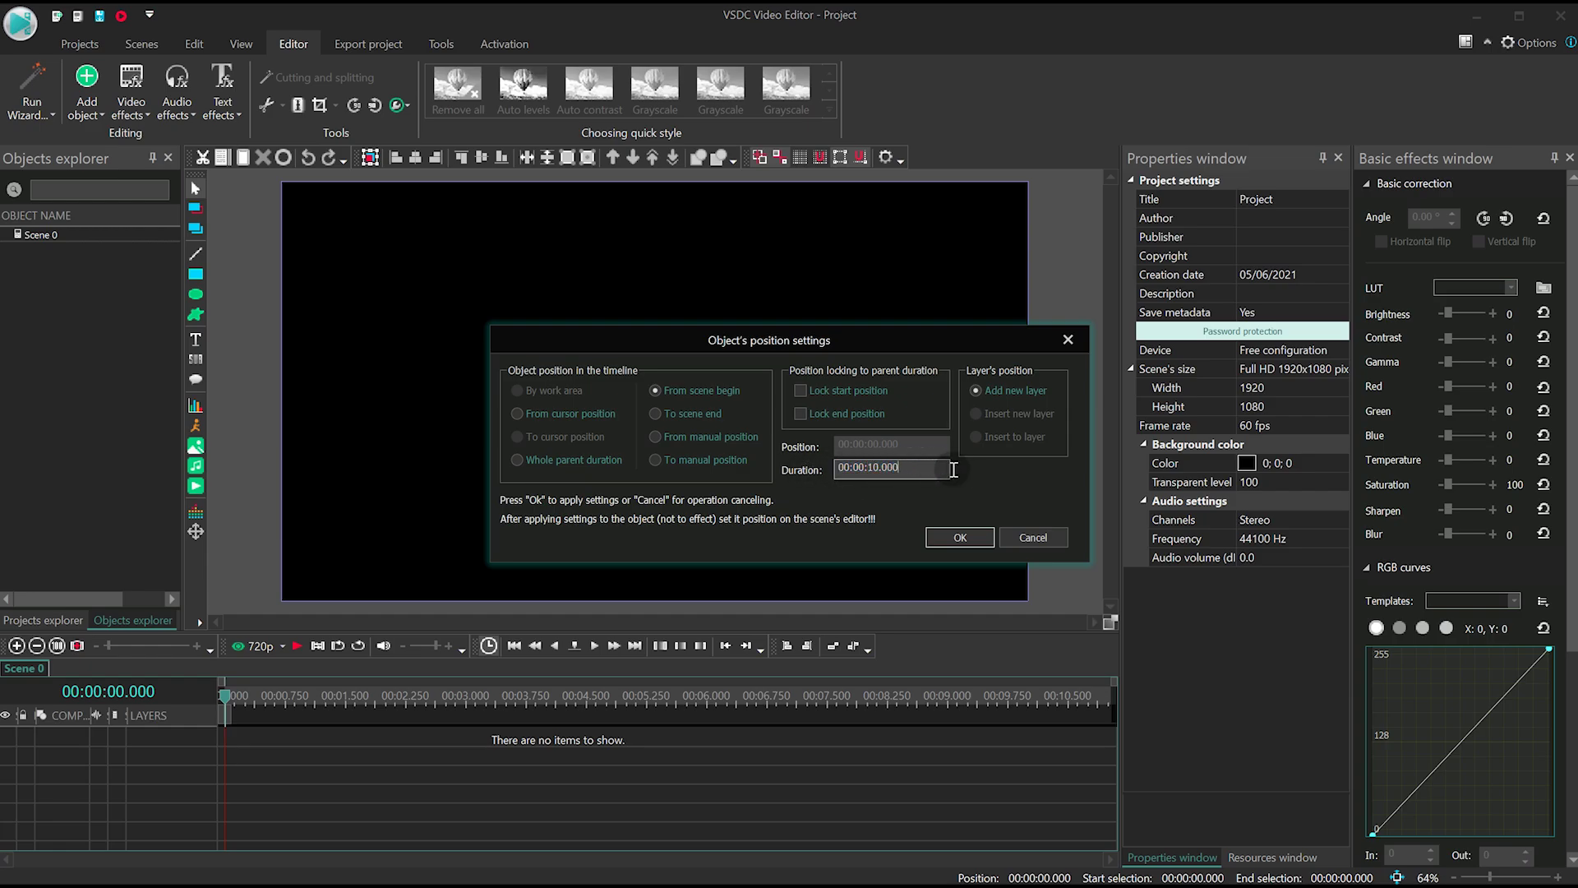
pyautogui.click(959, 536)
# - Draw the text box and type the mission lines: the soldier's name, '1st Bn., 75th Ranger Regiment', 'Fire Base Phoenix, Afghanistan'
pyautogui.moveTo(415, 301); pyautogui.dragTo(919, 516)
pyautogui.write('"S.S.D.D" Day 1 - 15:30')
pyautogui.write('PFC Joseph Allen')
pyautogui.press('Return')
pyautogui.write('1st Bn., 75th Ranger Regiment')
pyautogui.press('Return')
pyautogui.write('Fire Base Phoenix, Afghanistan')
# - Set all the mission text to OCR A Extended at 26 pt
pyautogui.hotkey('ctrl', 'a')
pyautogui.click(691, 71)
pyautogui.scroll(-7, 957, 114)
pyautogui.scroll(-7, 1060, 100)
pyautogui.click(833, 71)
pyautogui.click(789, 395)
pyautogui.click(733, 399)
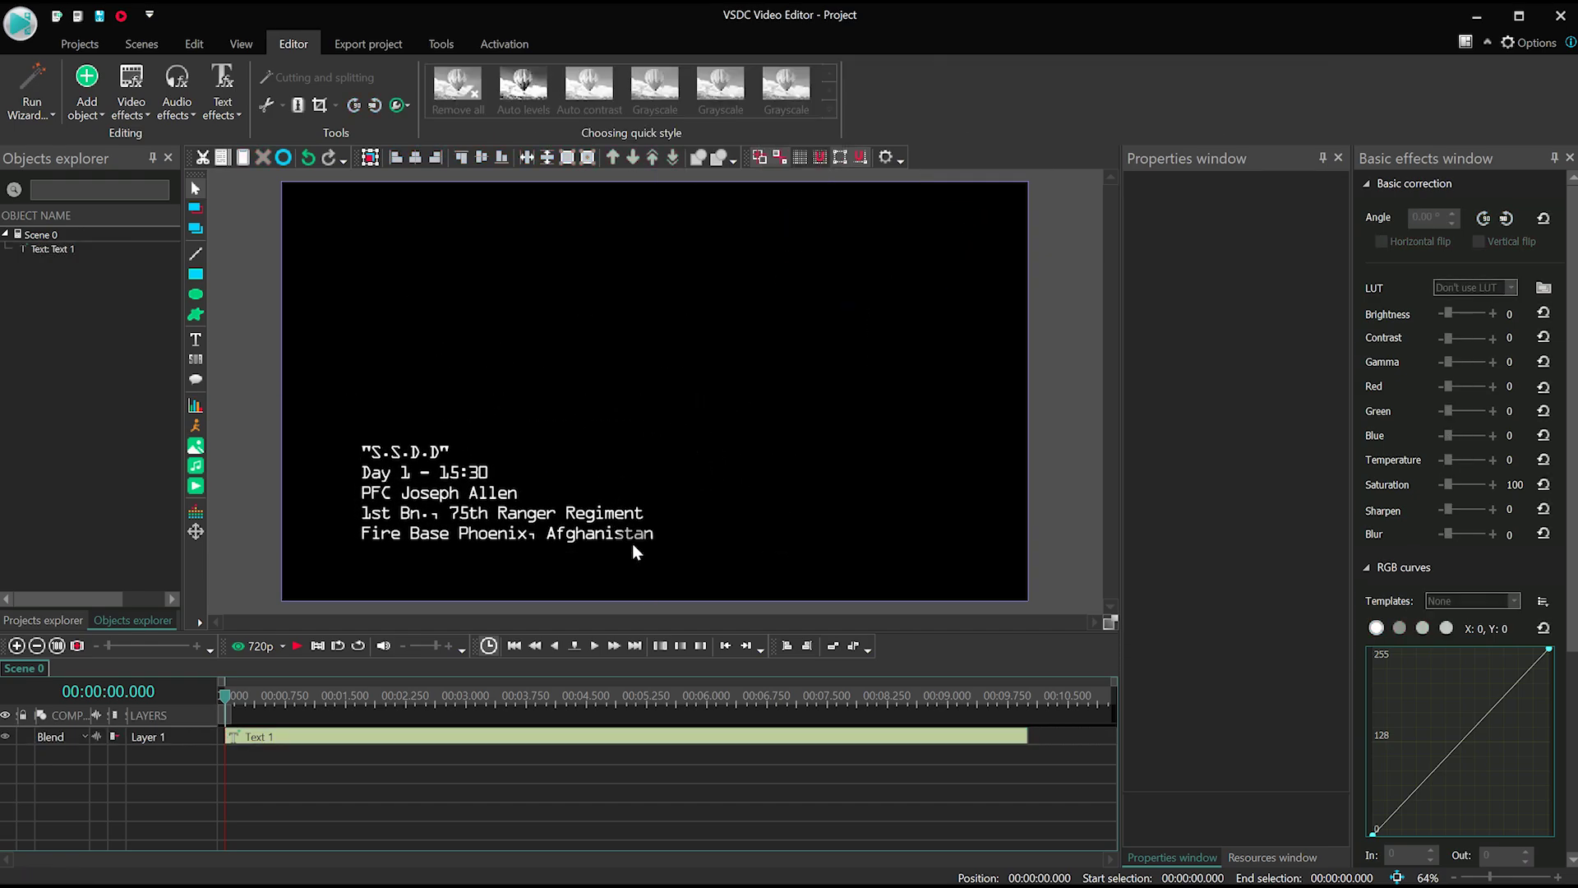
# - Add a Nature > Shadow effect to the Text 1 clip covering its whole 10-second duration
pyautogui.click(532, 737)
pyautogui.doubleClick(526, 751)
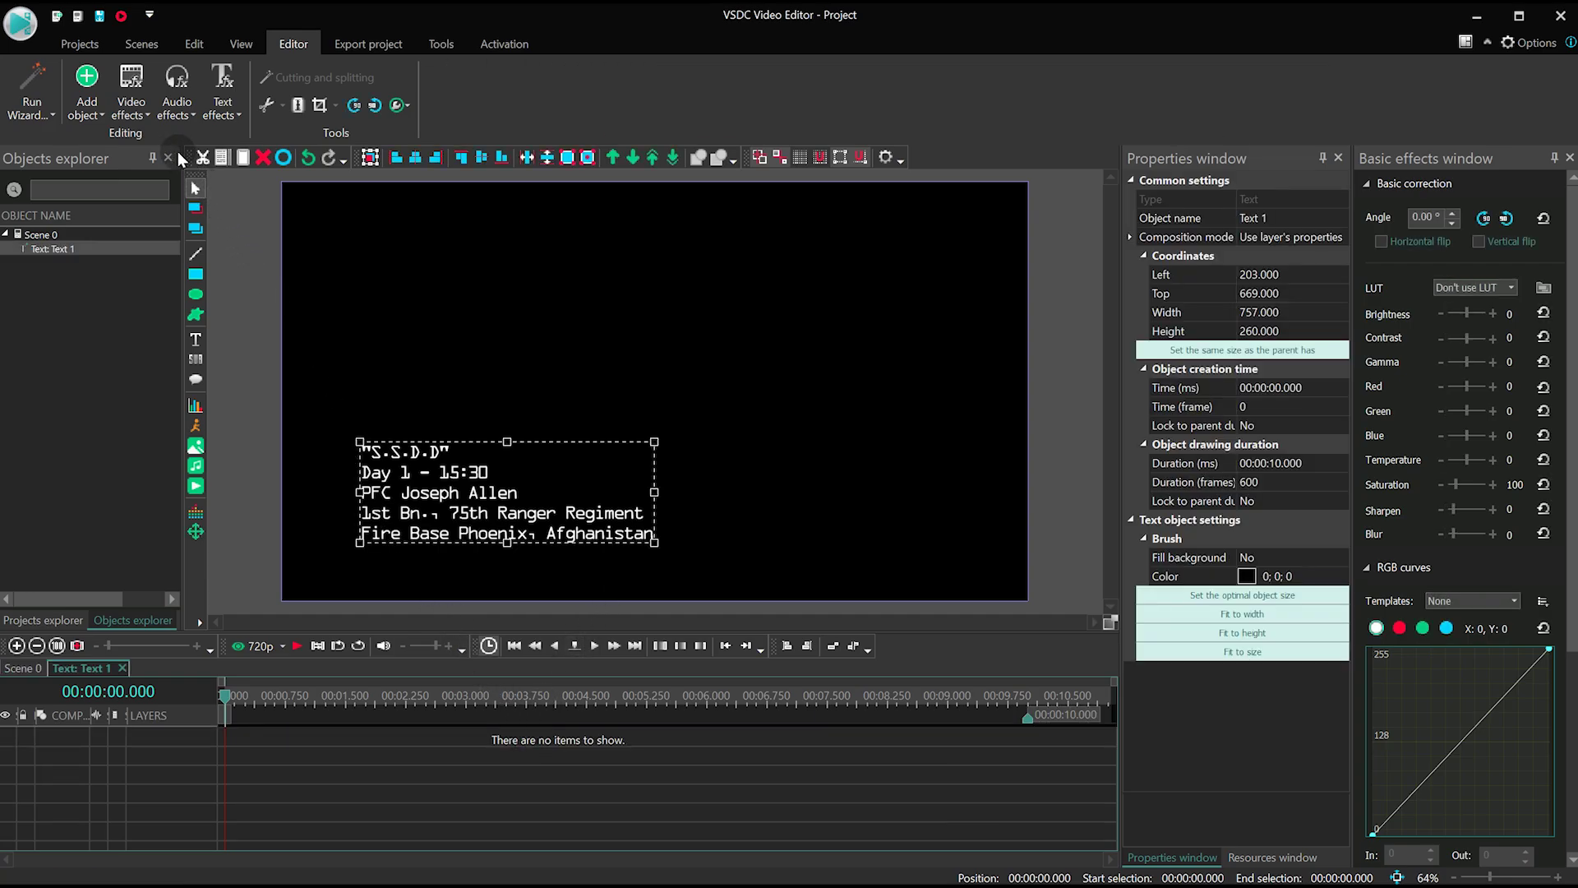
pyautogui.click(126, 112)
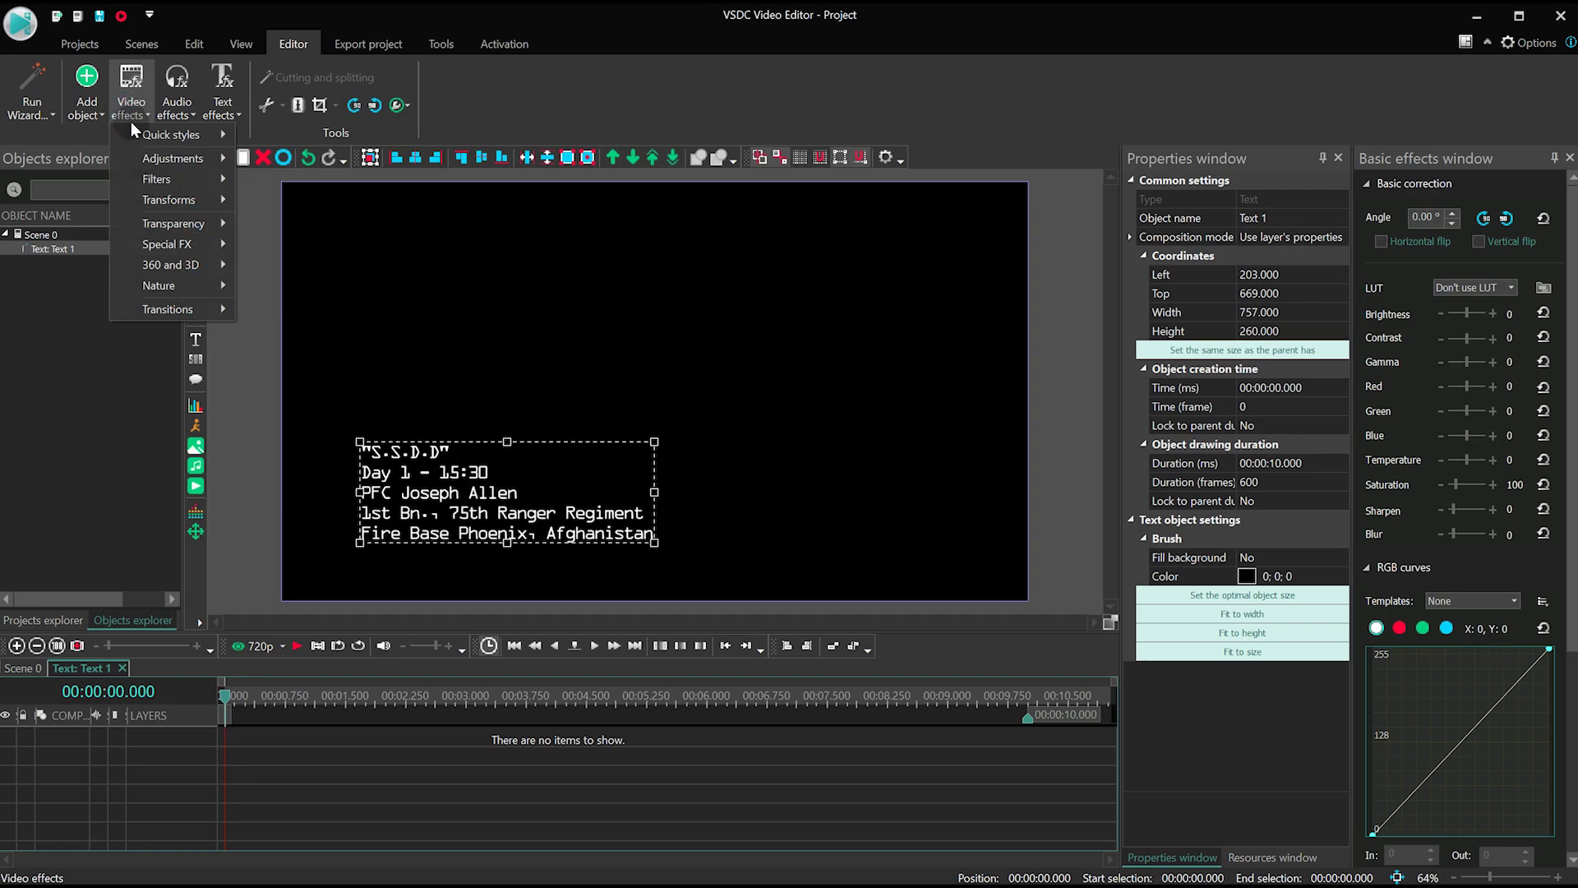
pyautogui.click(189, 284)
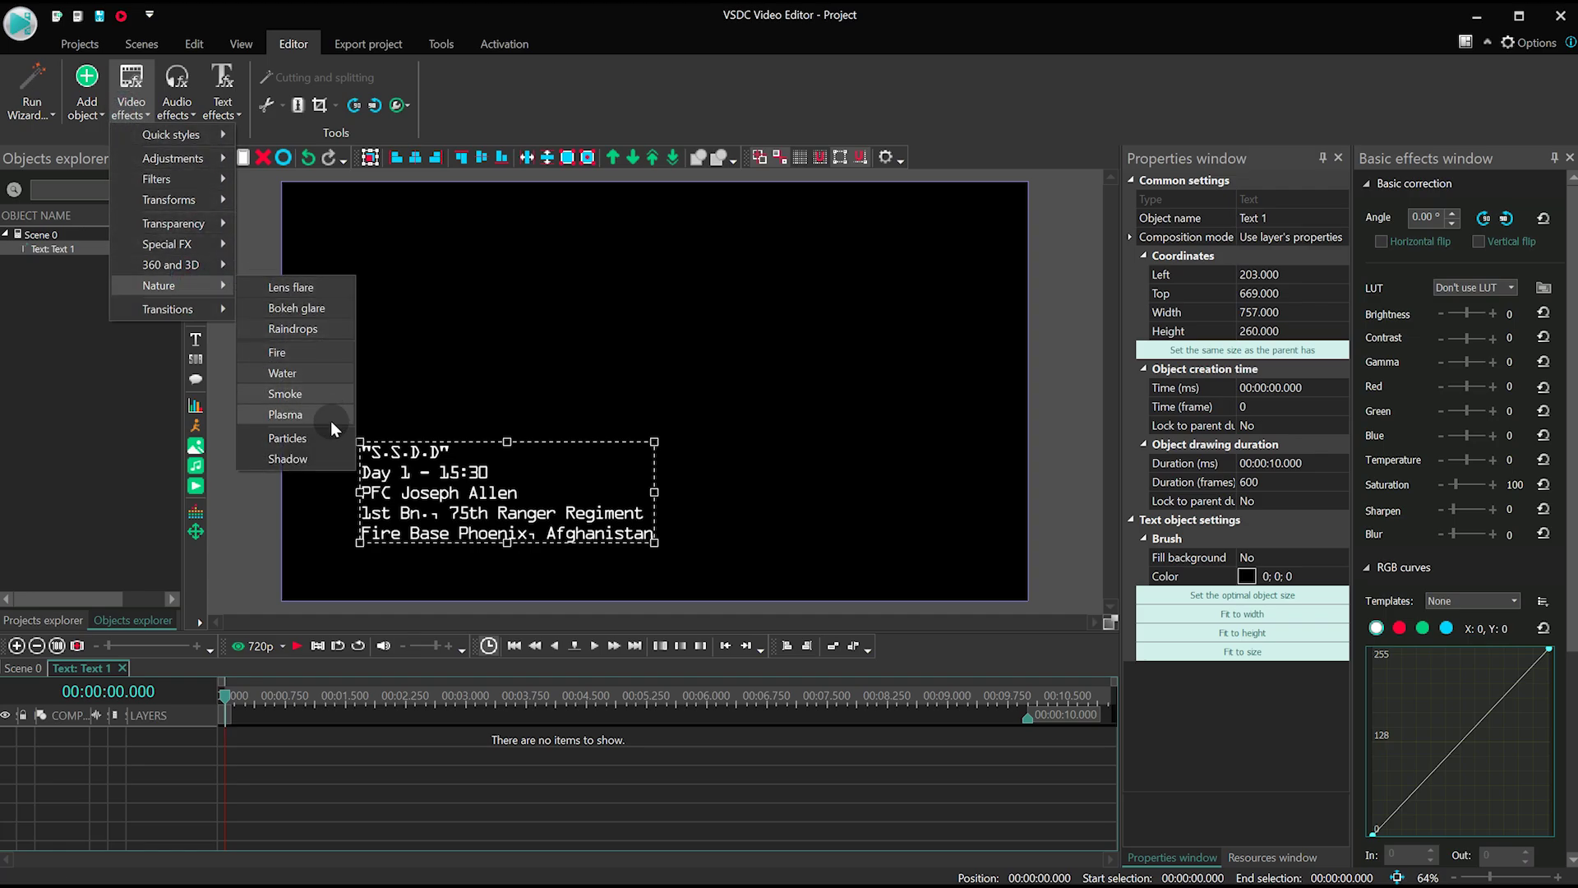
pyautogui.click(292, 461)
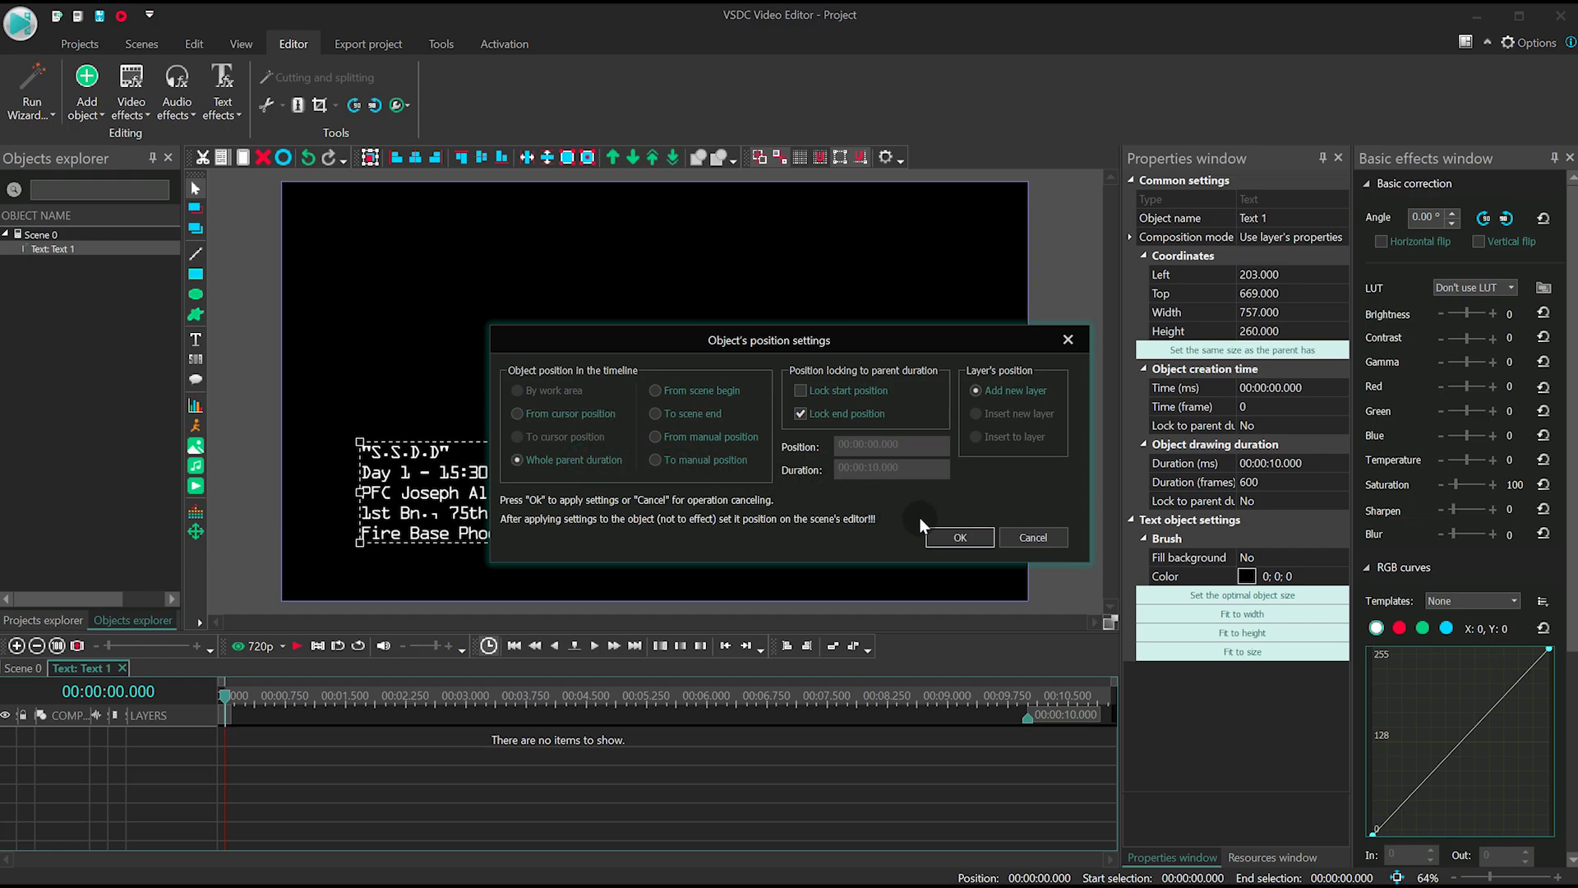
pyautogui.click(953, 536)
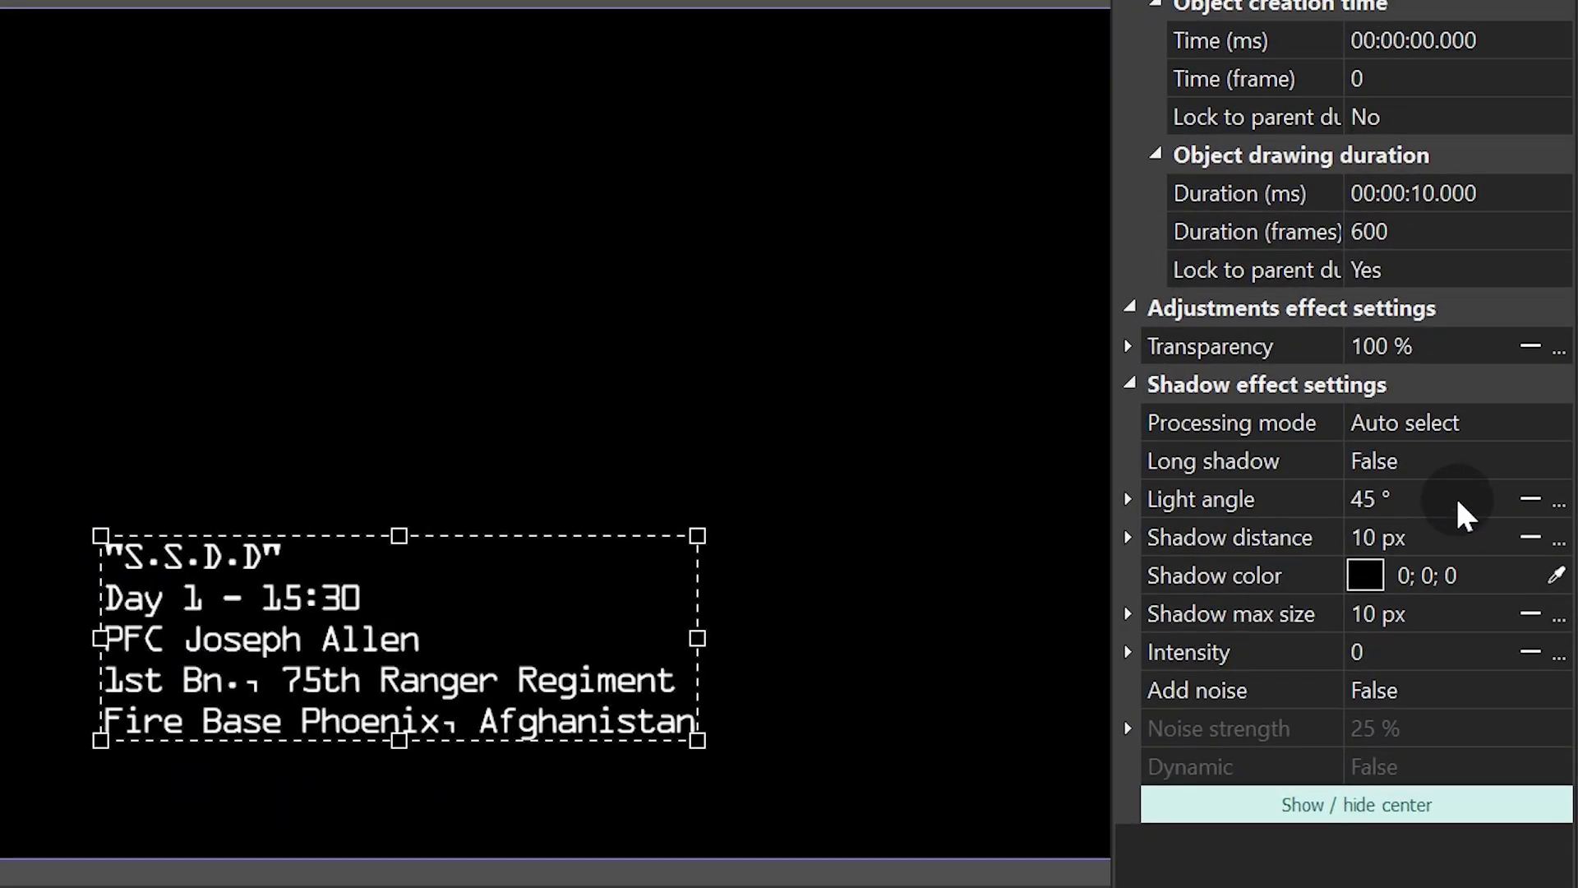
# - Set the shadow's light angle to 0 and shadow distance to 0
pyautogui.click(1454, 503)
pyautogui.click(1444, 499)
pyautogui.doubleClick(1402, 501)
pyautogui.write('0')
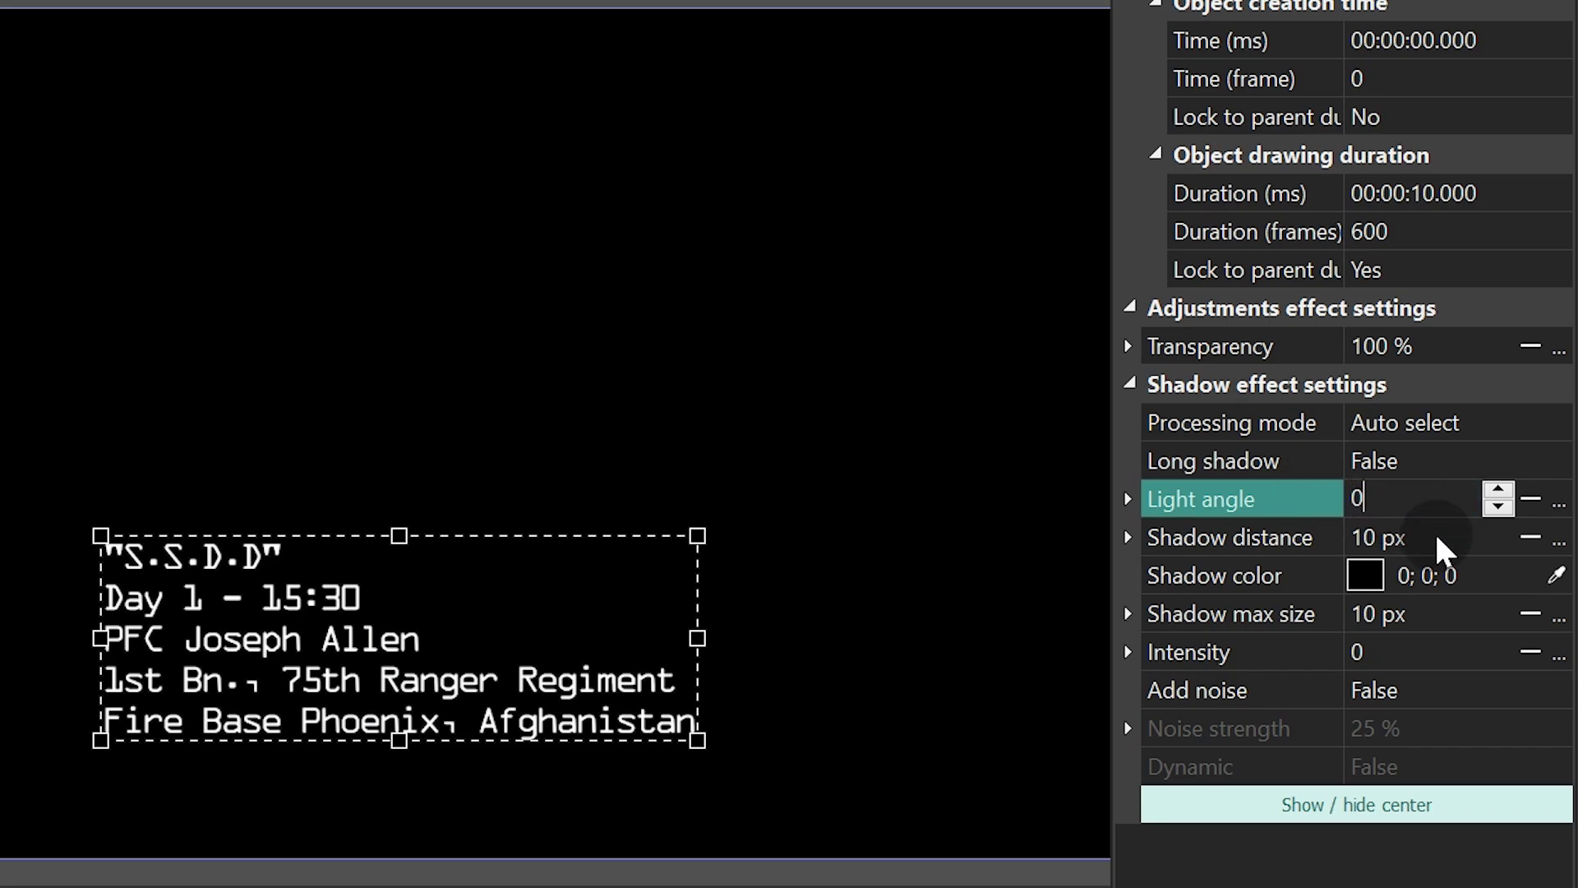
pyautogui.click(1444, 543)
pyautogui.doubleClick(1381, 537)
pyautogui.write('0')
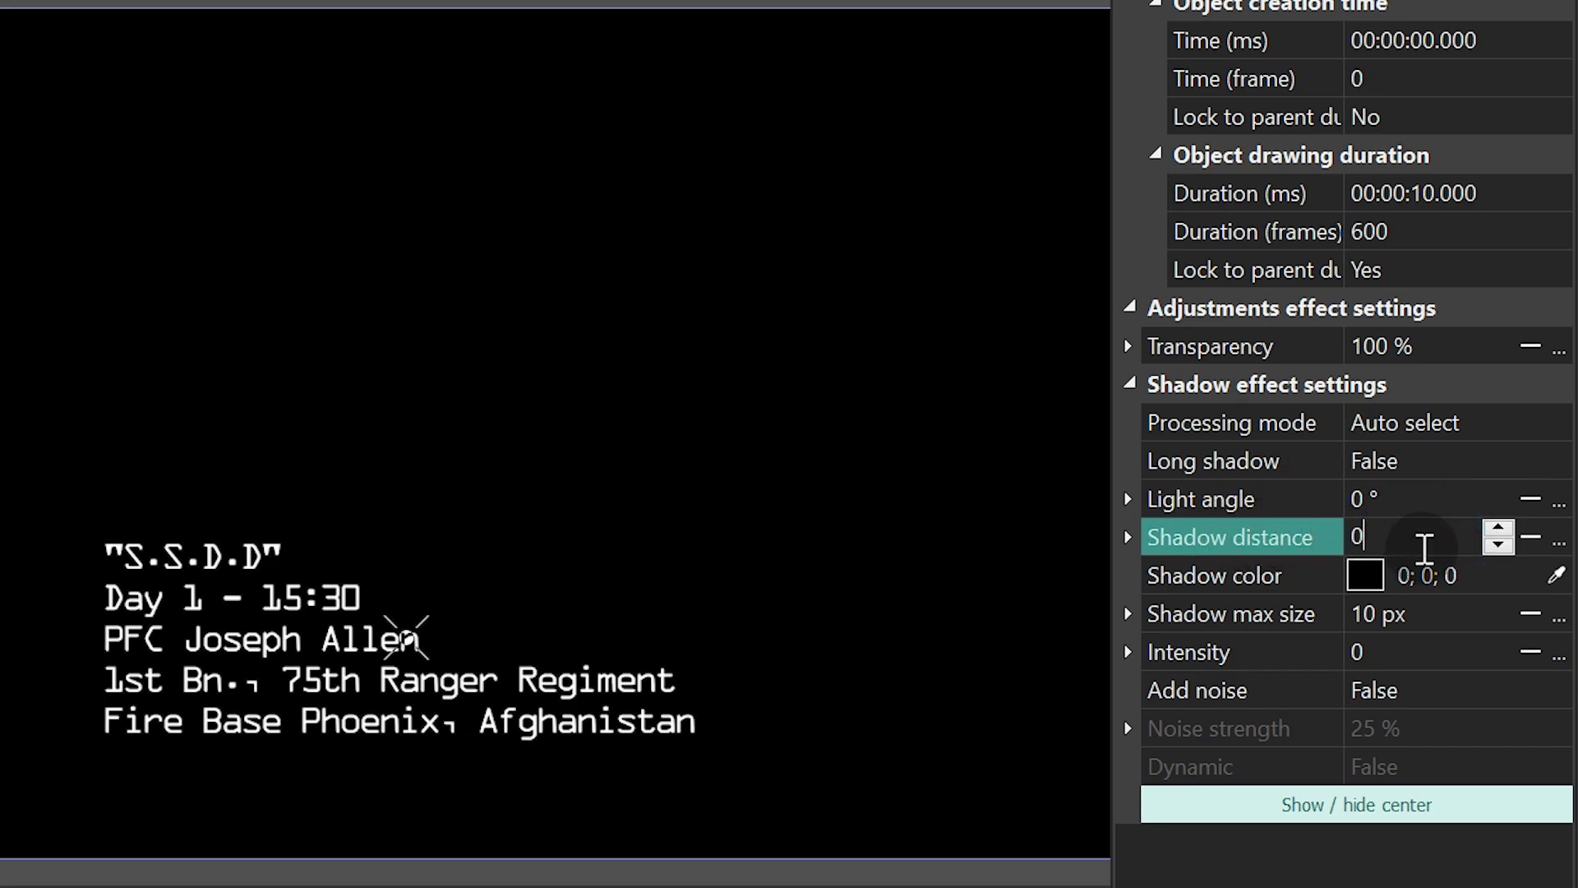
# - Make the shadow bright green with max size 15 px and intensity 10
pyautogui.click(1479, 576)
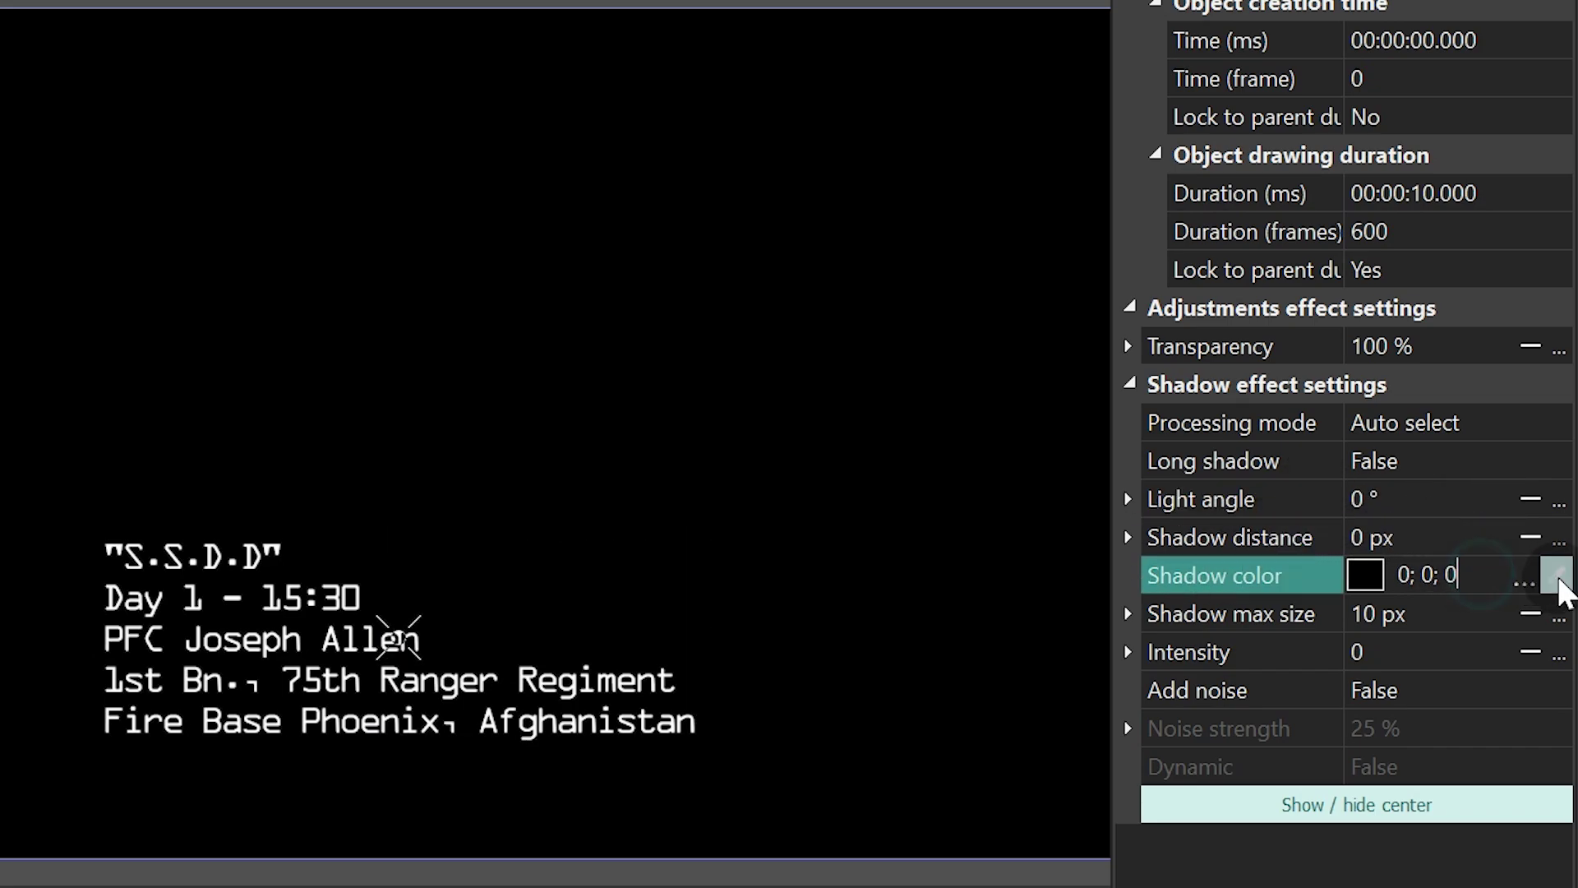
pyautogui.click(1556, 575)
pyautogui.click(777, 519)
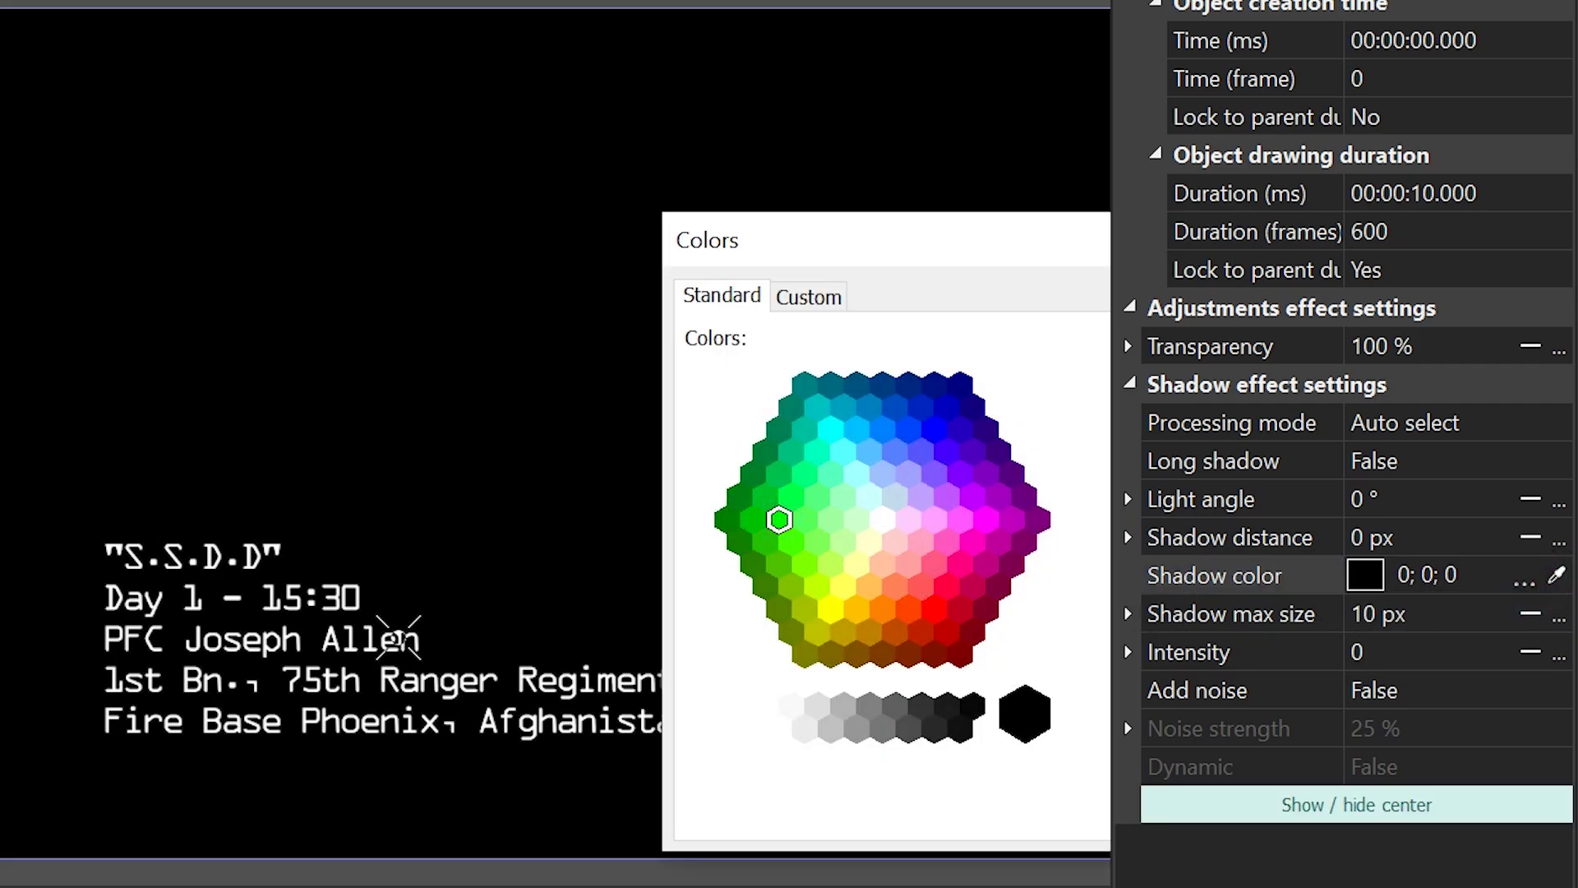
pyautogui.press('Return')
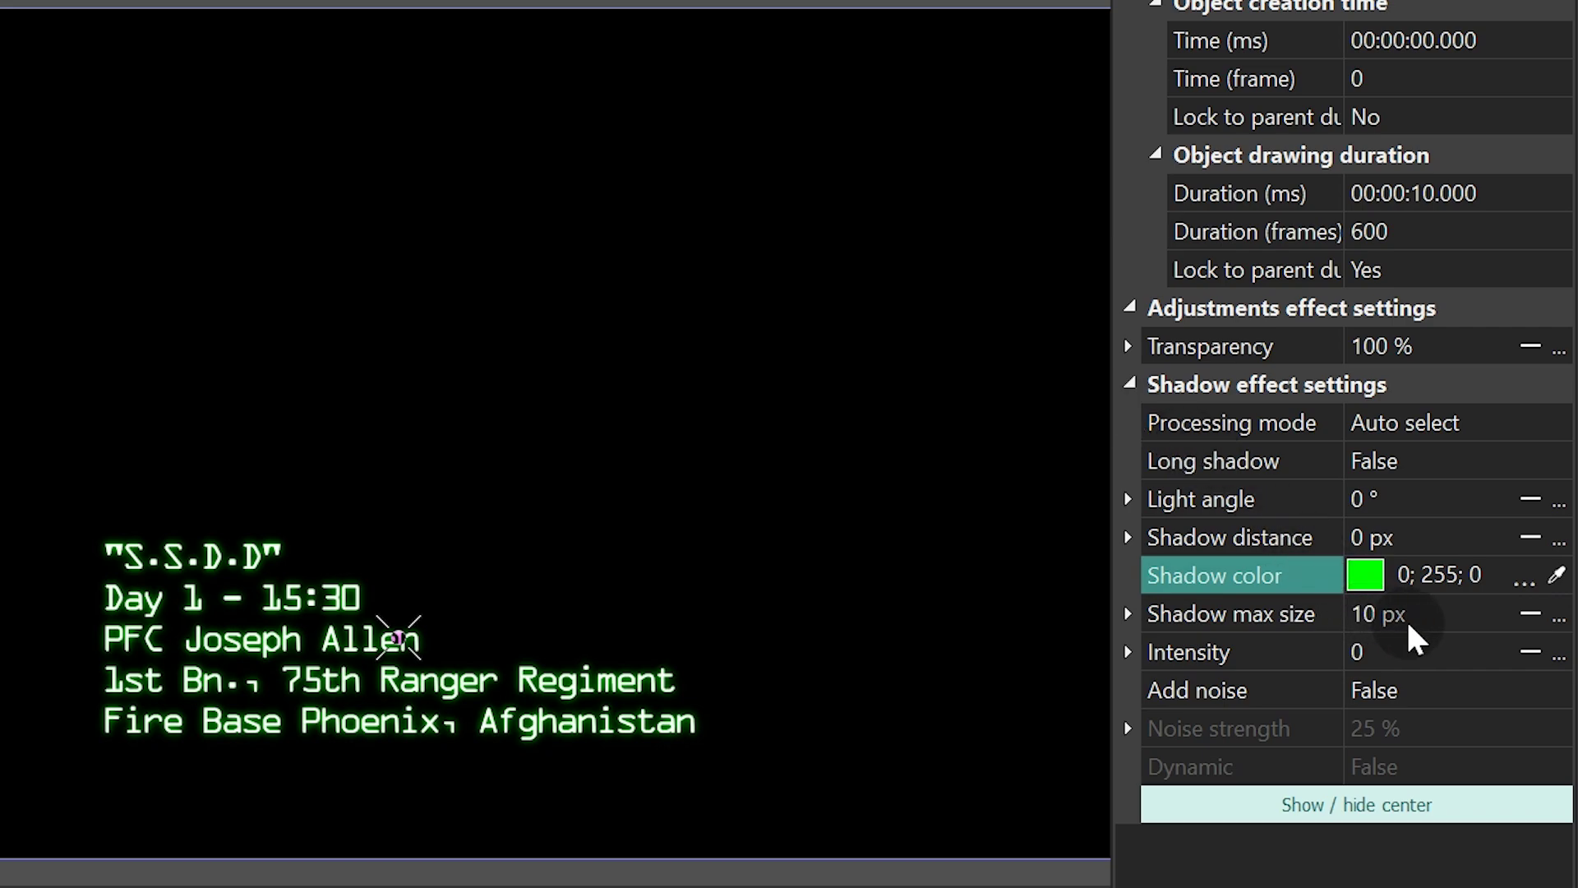
pyautogui.click(1415, 618)
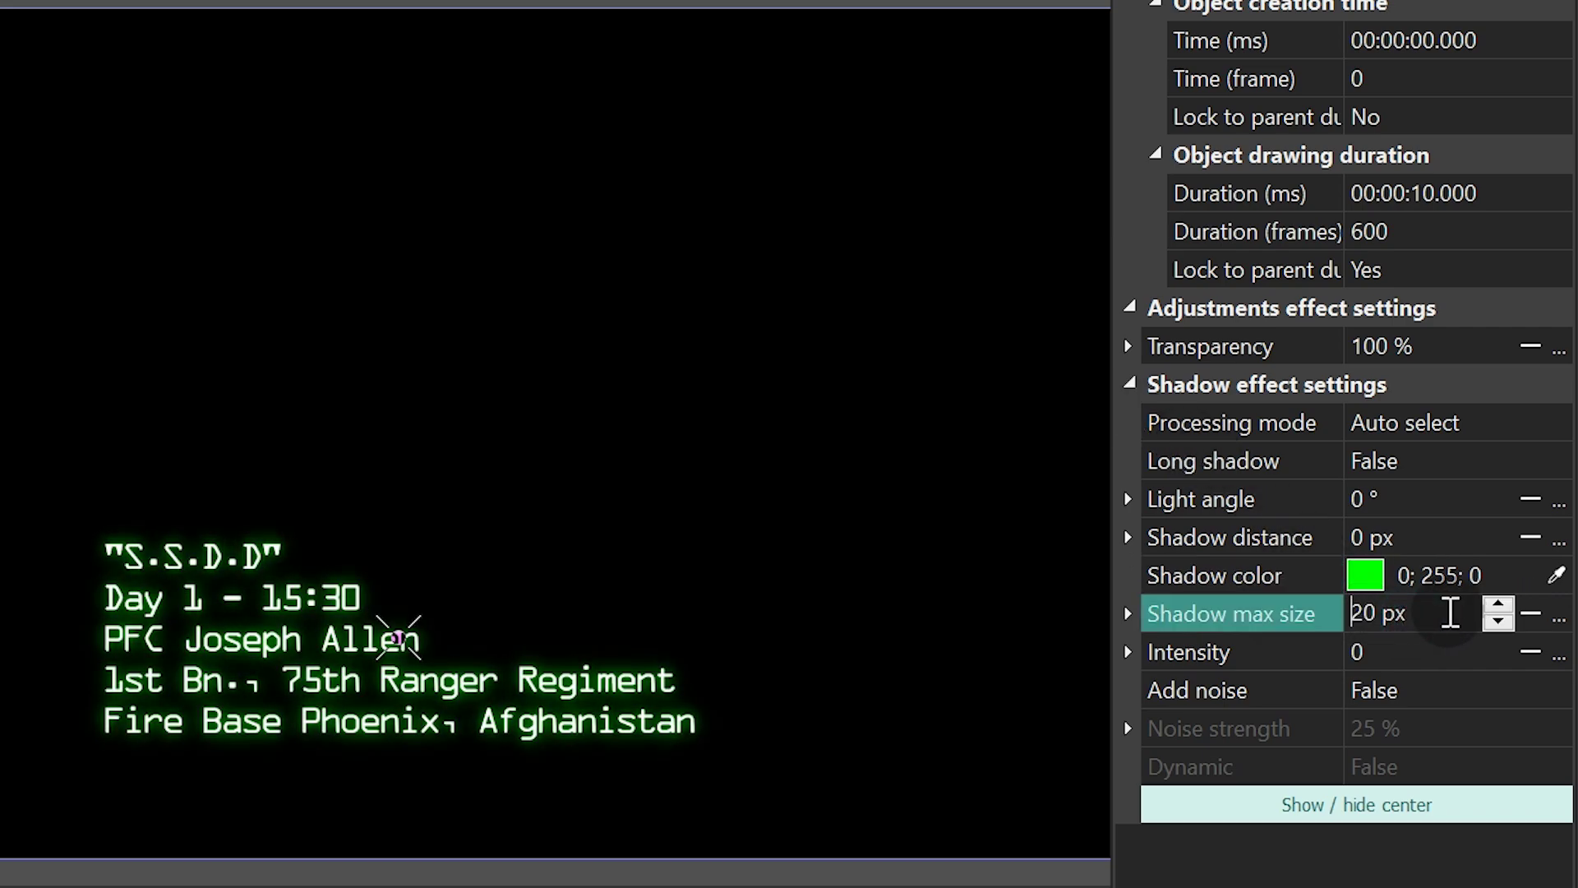
pyautogui.scroll(-11, 1450, 612)
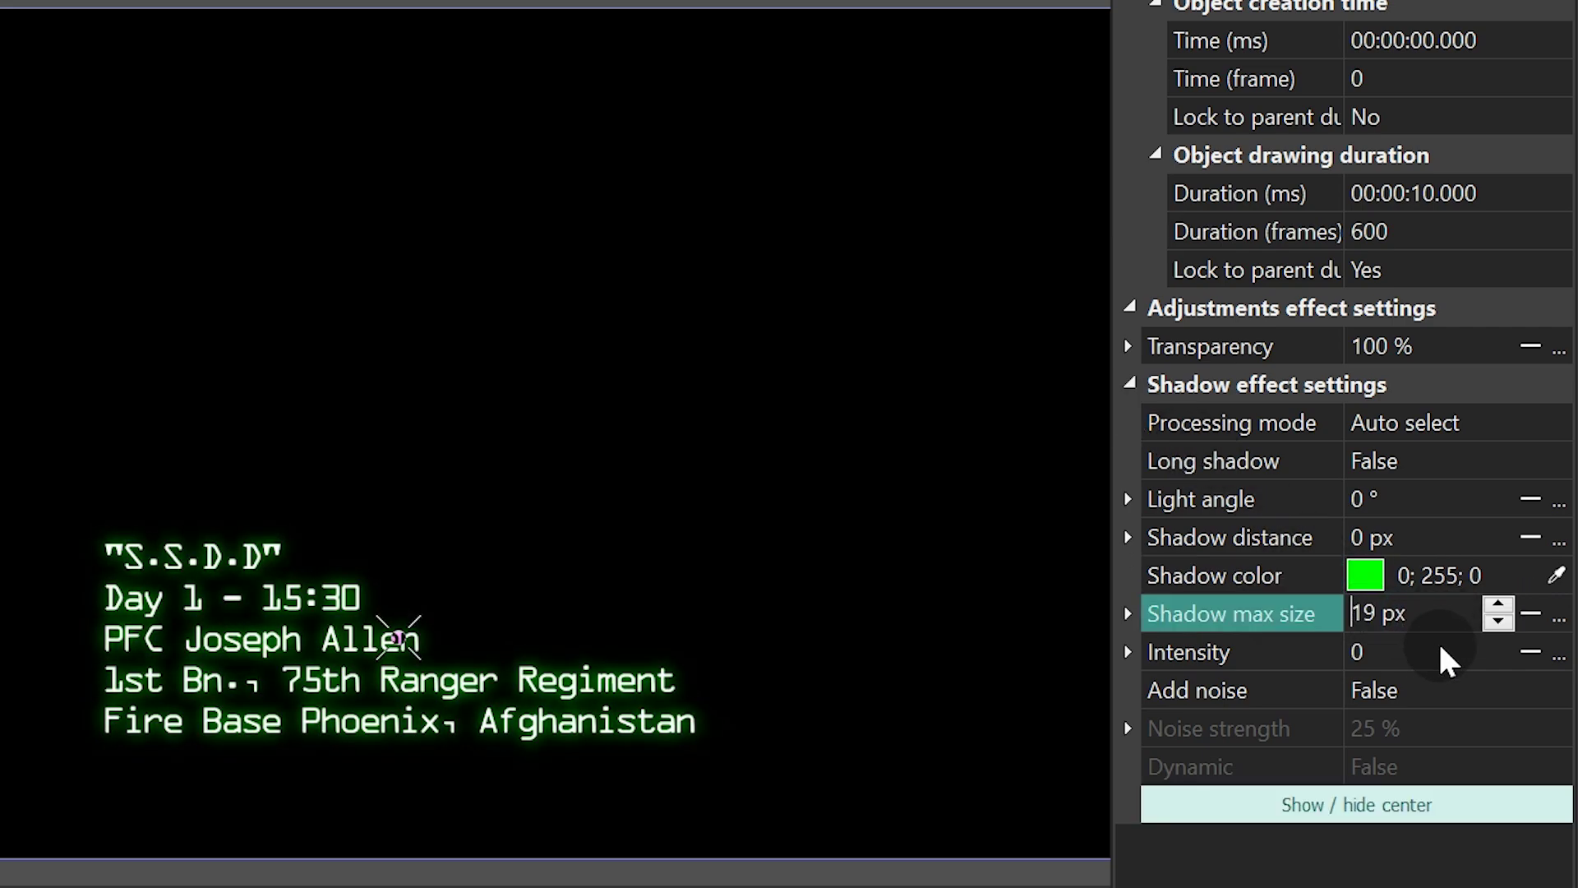
pyautogui.click(1434, 651)
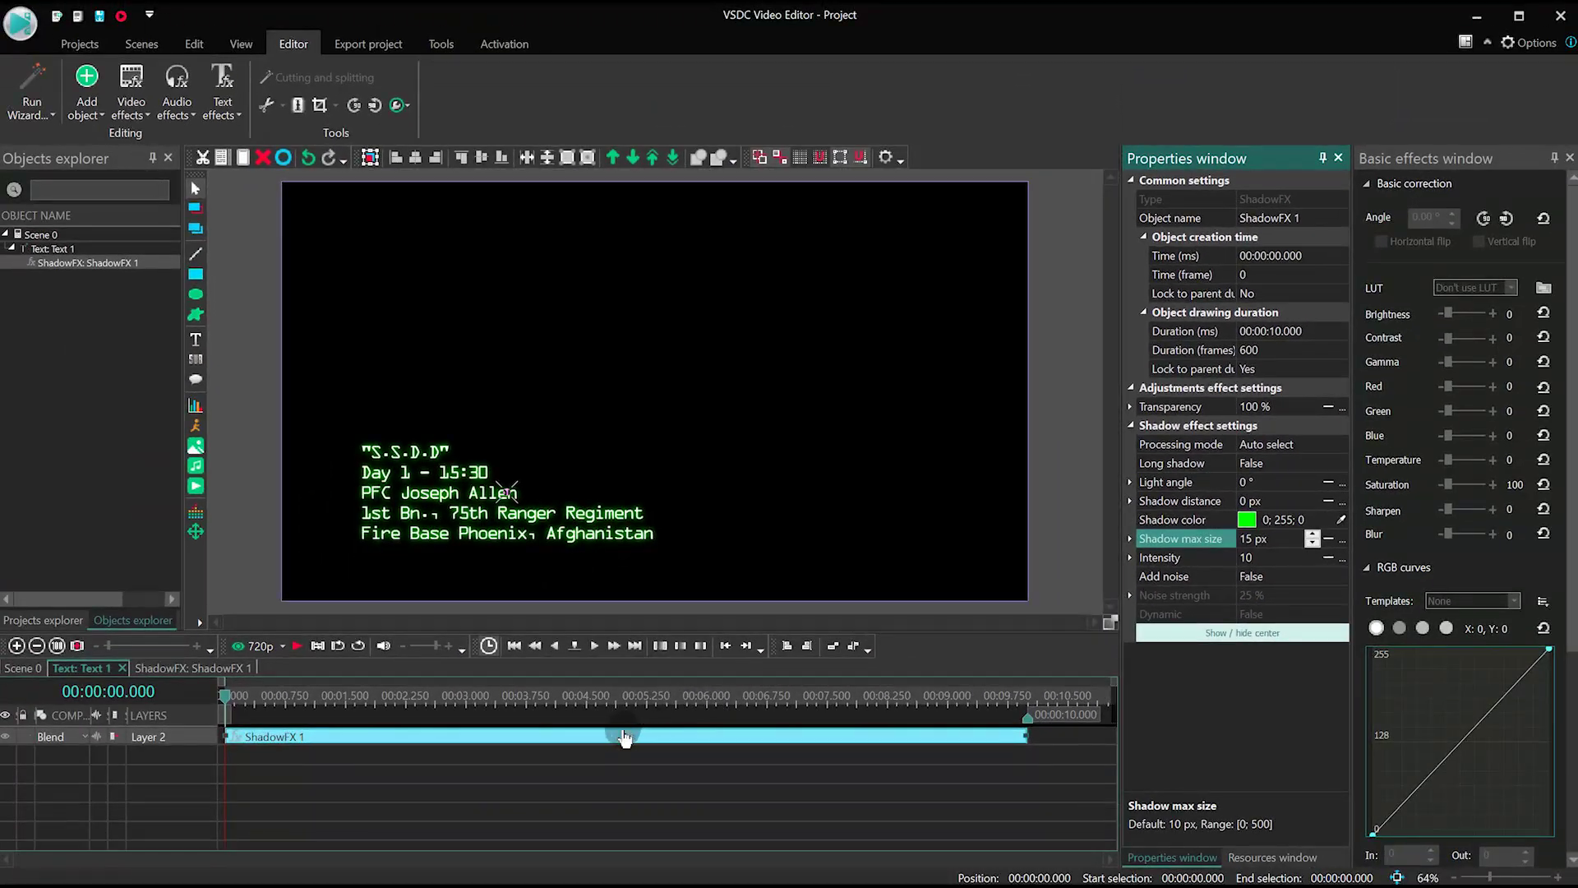
pyautogui.click(605, 764)
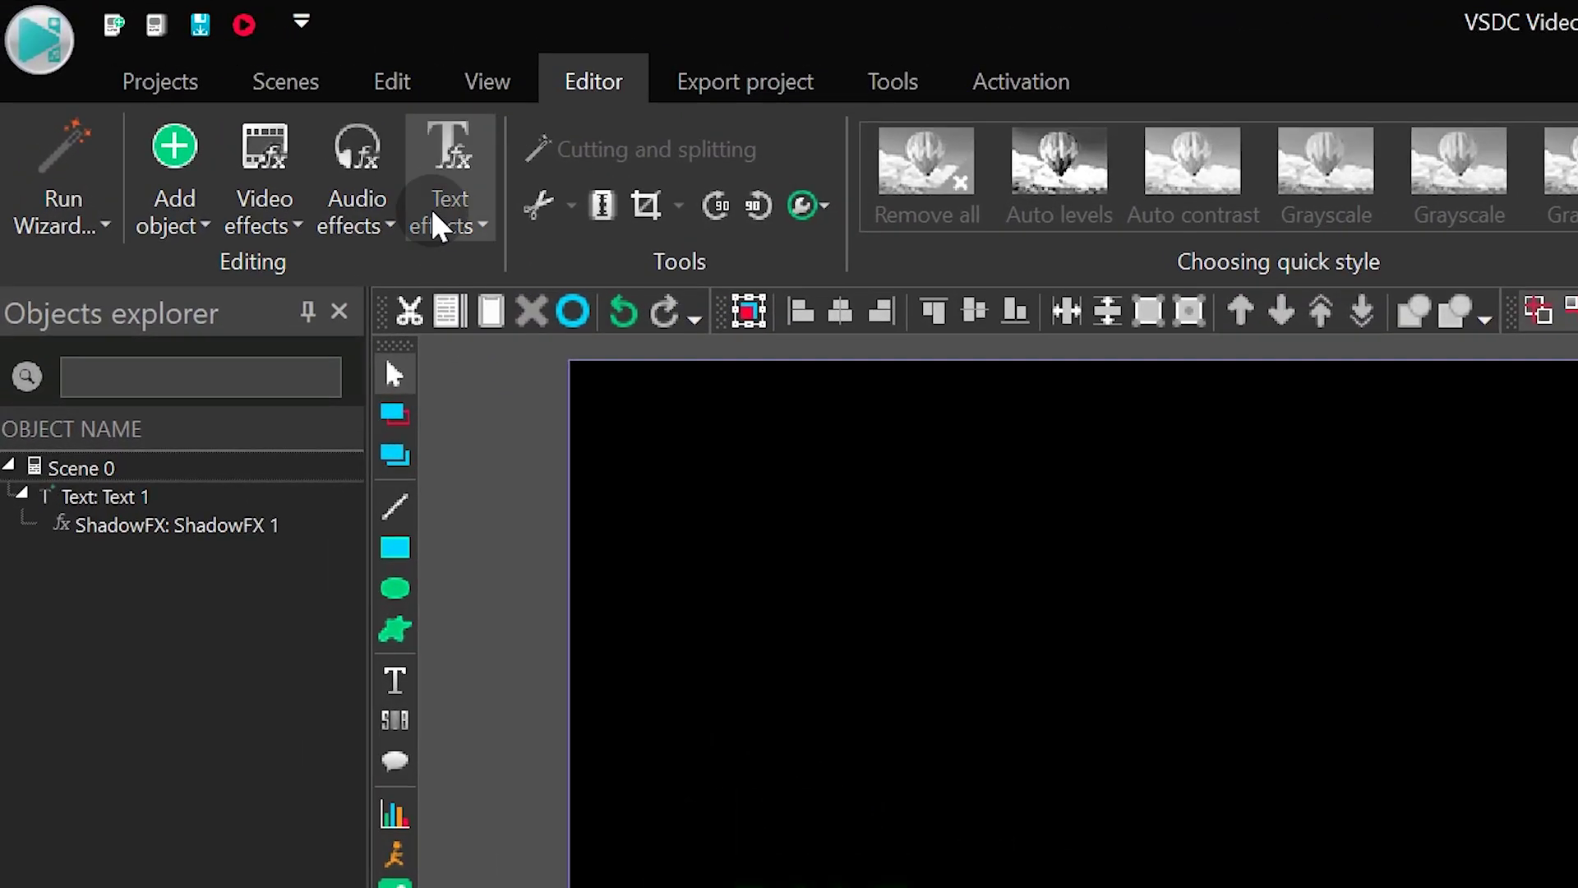
# - Add a 3-second Recoloring text effect at the start of the mission text
pyautogui.click(436, 223)
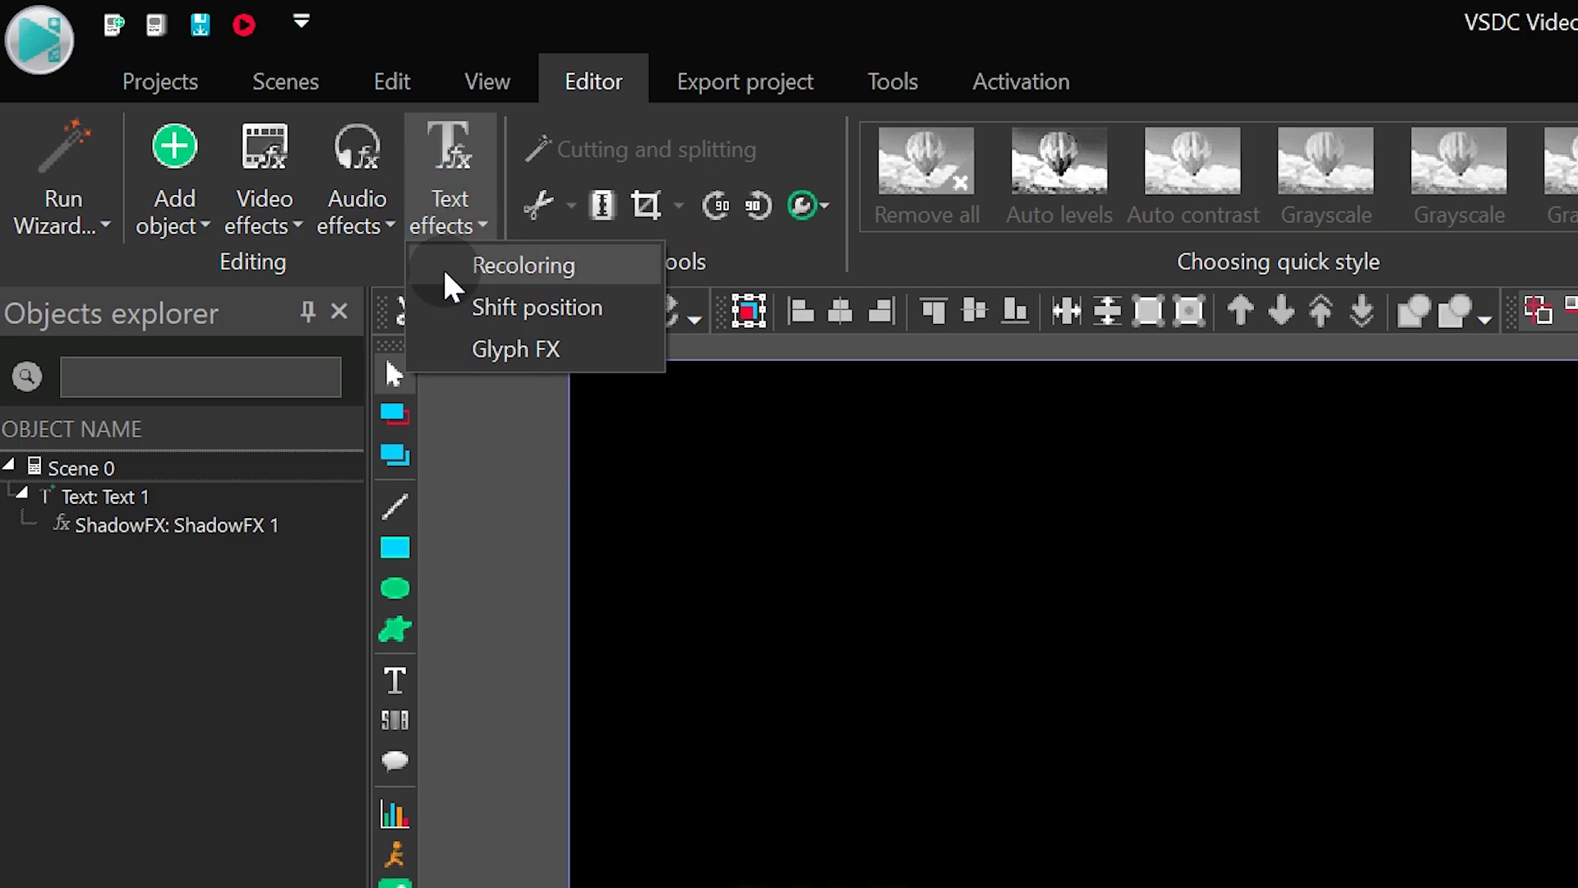
pyautogui.click(609, 269)
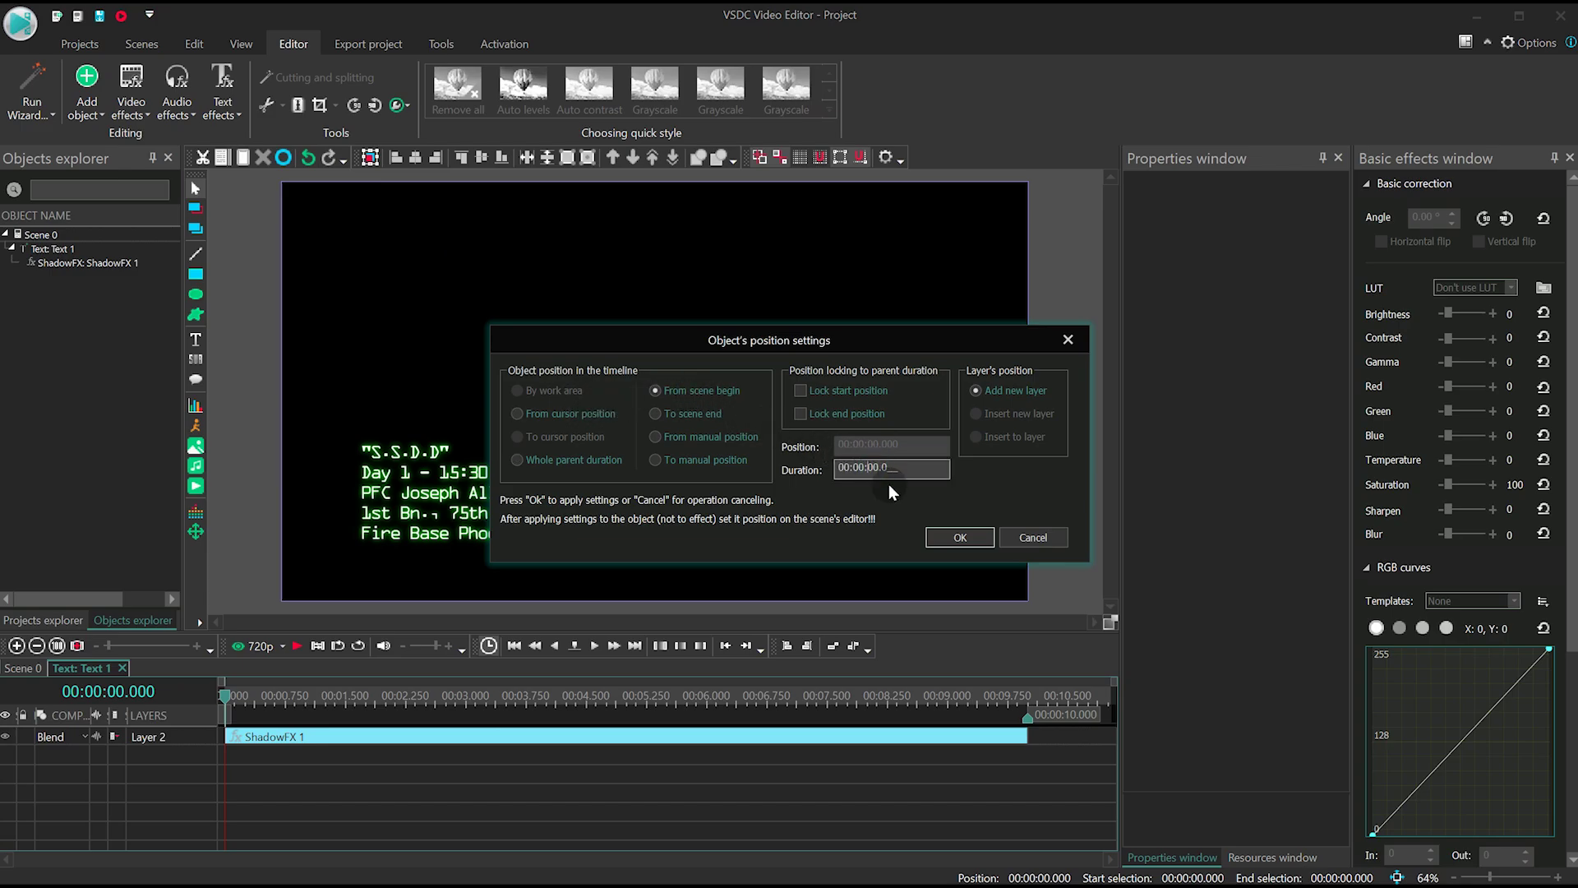
pyautogui.press('Return')
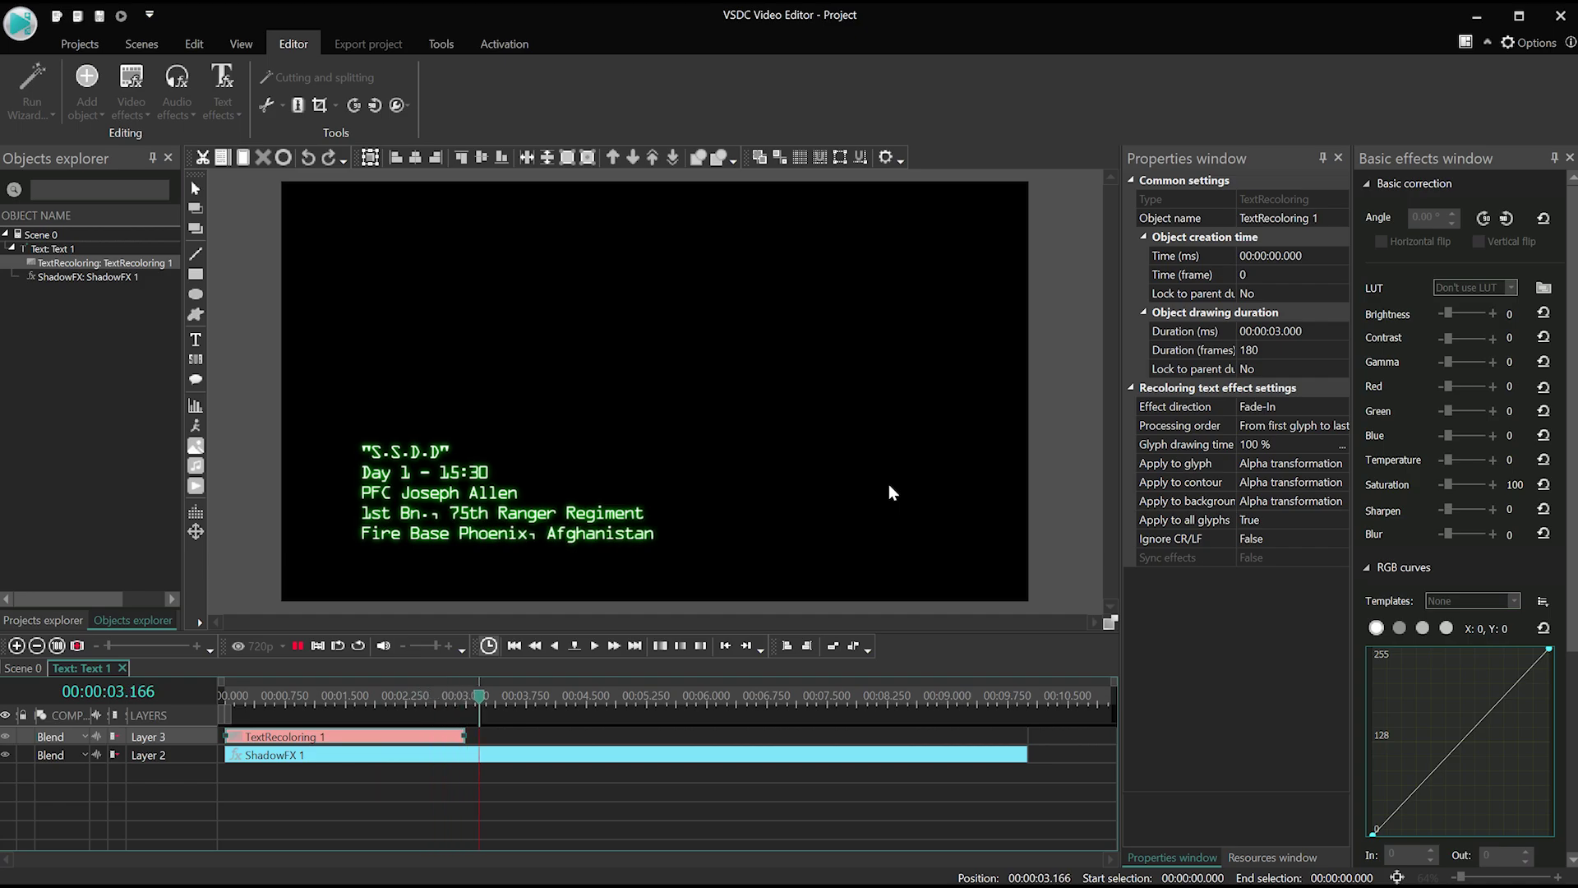
pyautogui.click(891, 492)
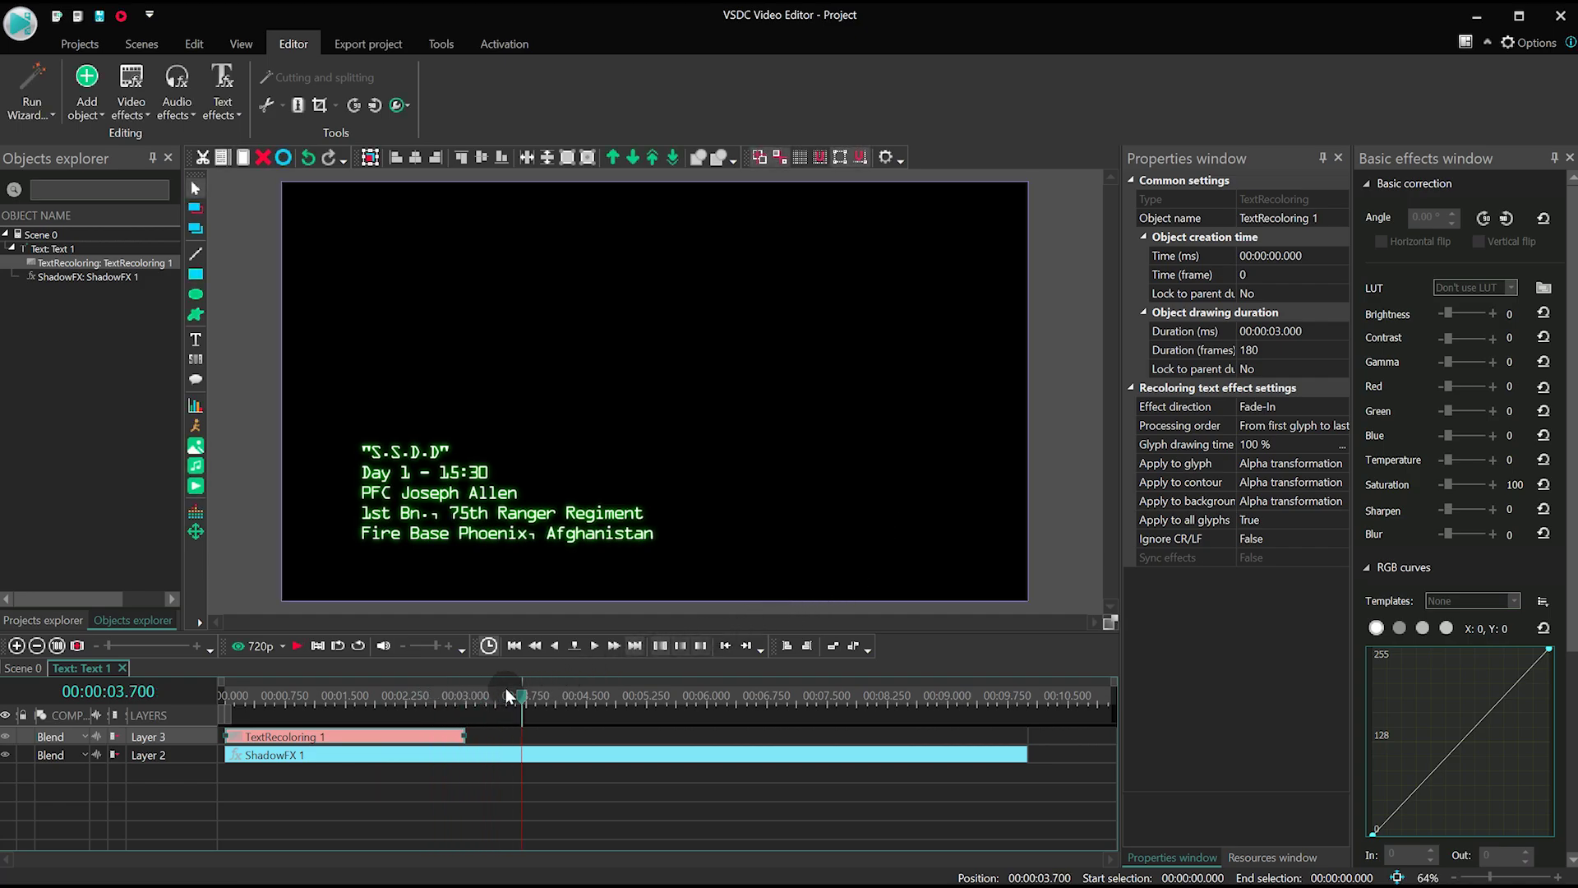
pyautogui.click(334, 697)
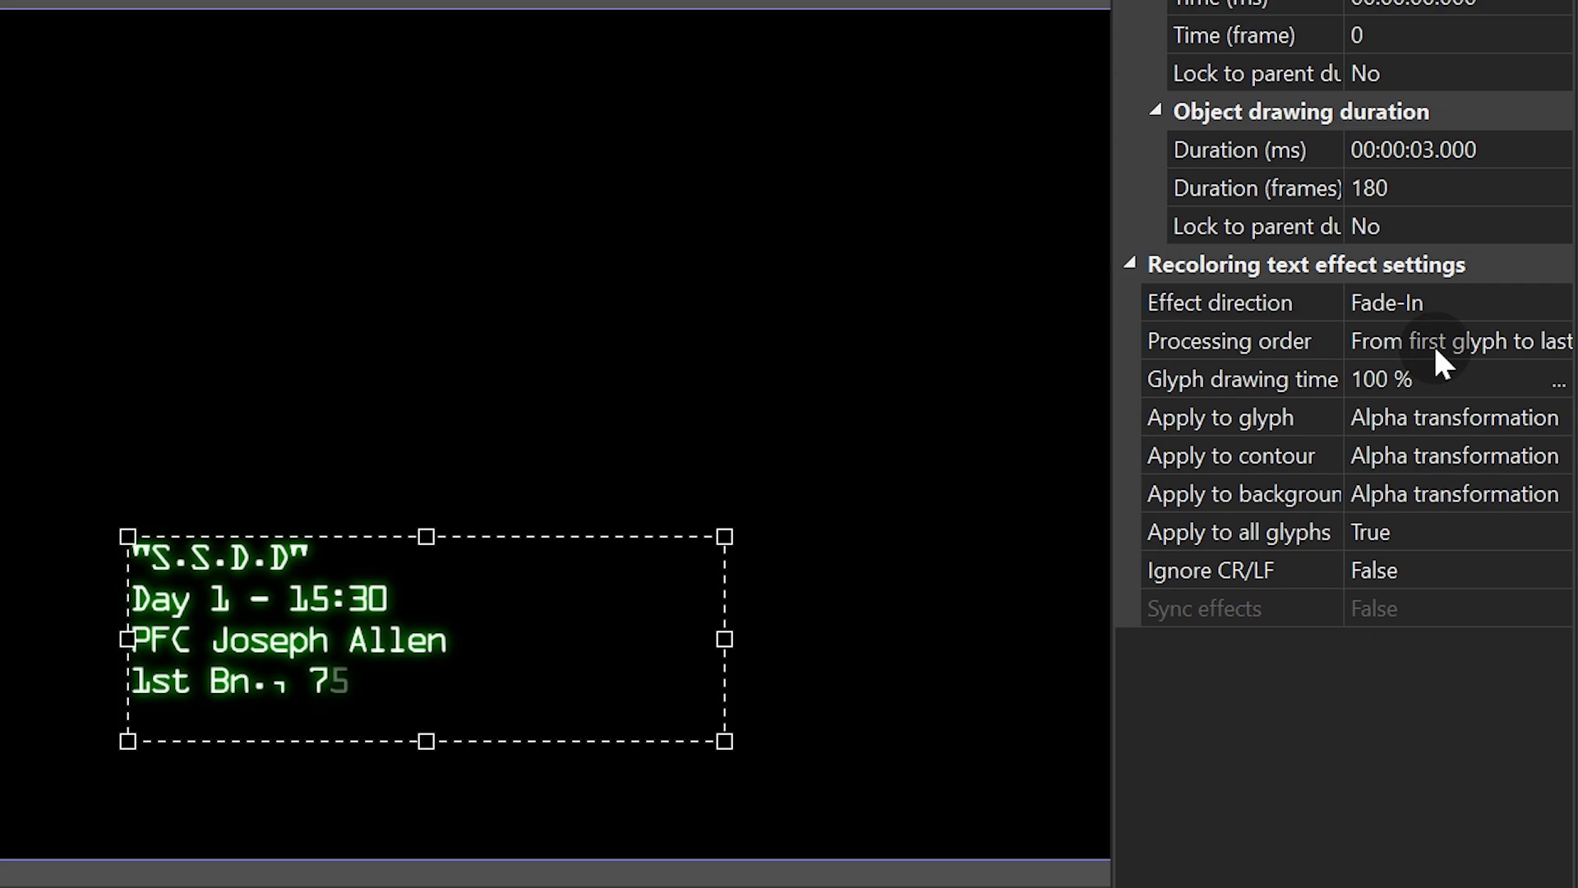
pyautogui.click(1489, 304)
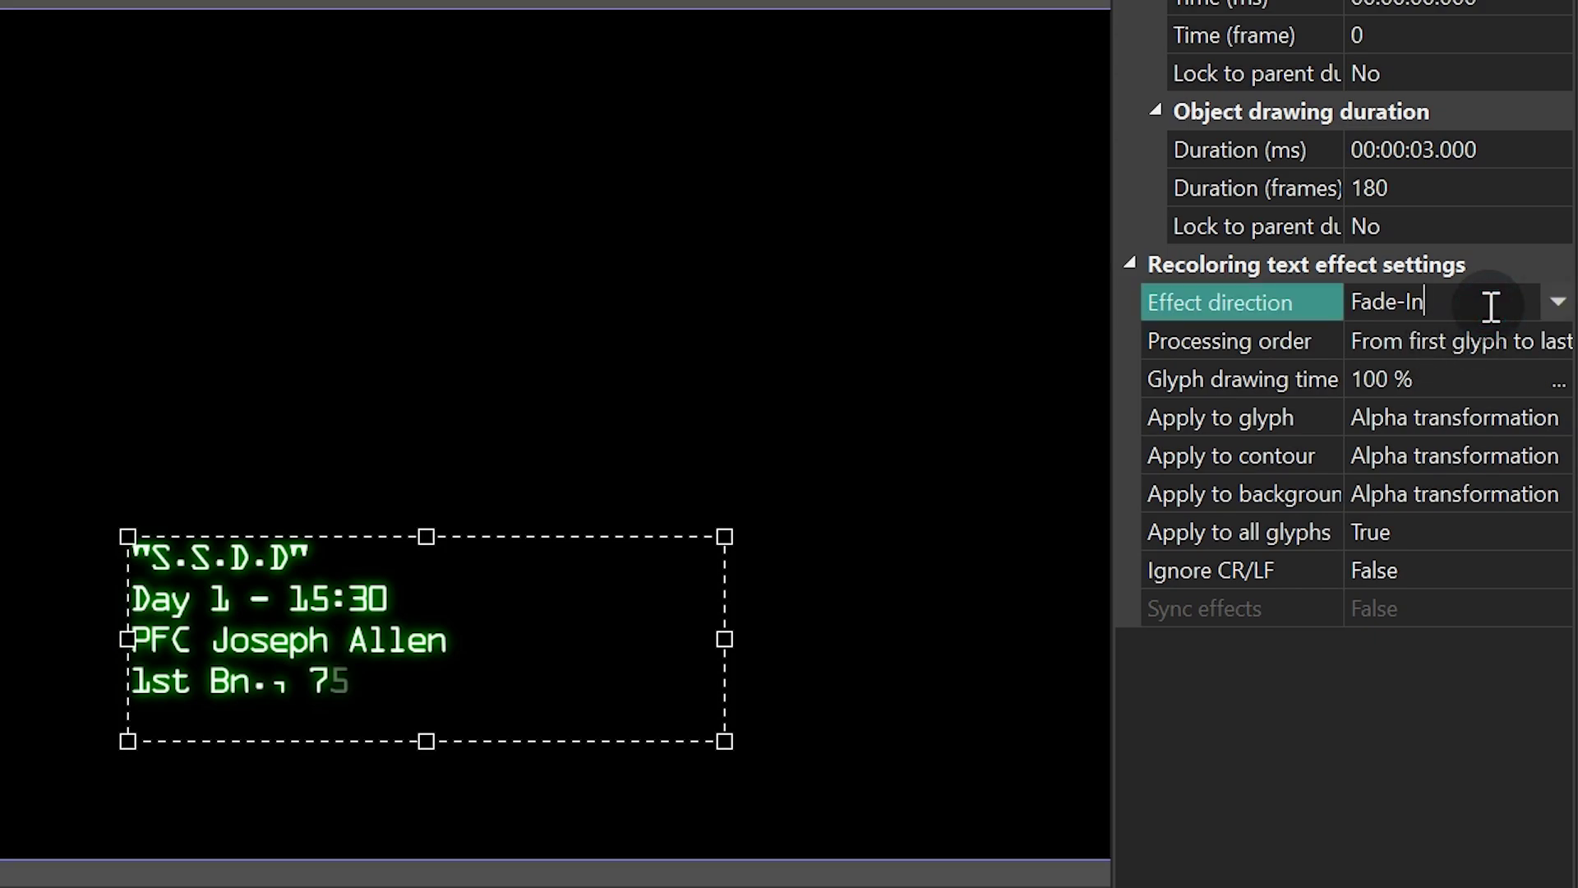
pyautogui.doubleClick(1476, 303)
pyautogui.click(1486, 306)
pyautogui.click(1482, 340)
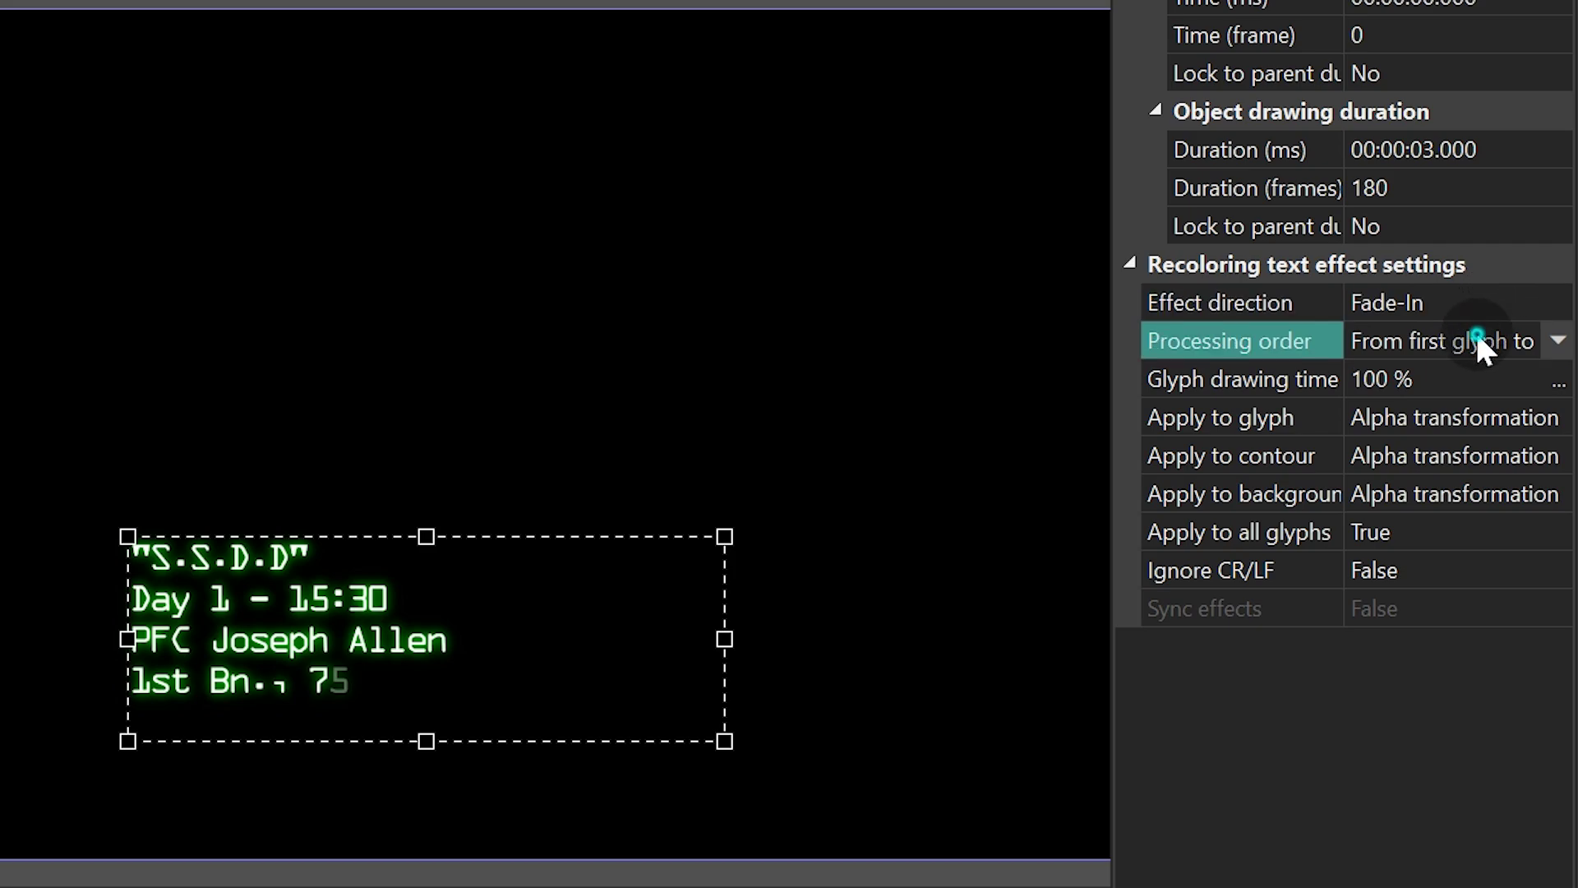
pyautogui.click(1562, 338)
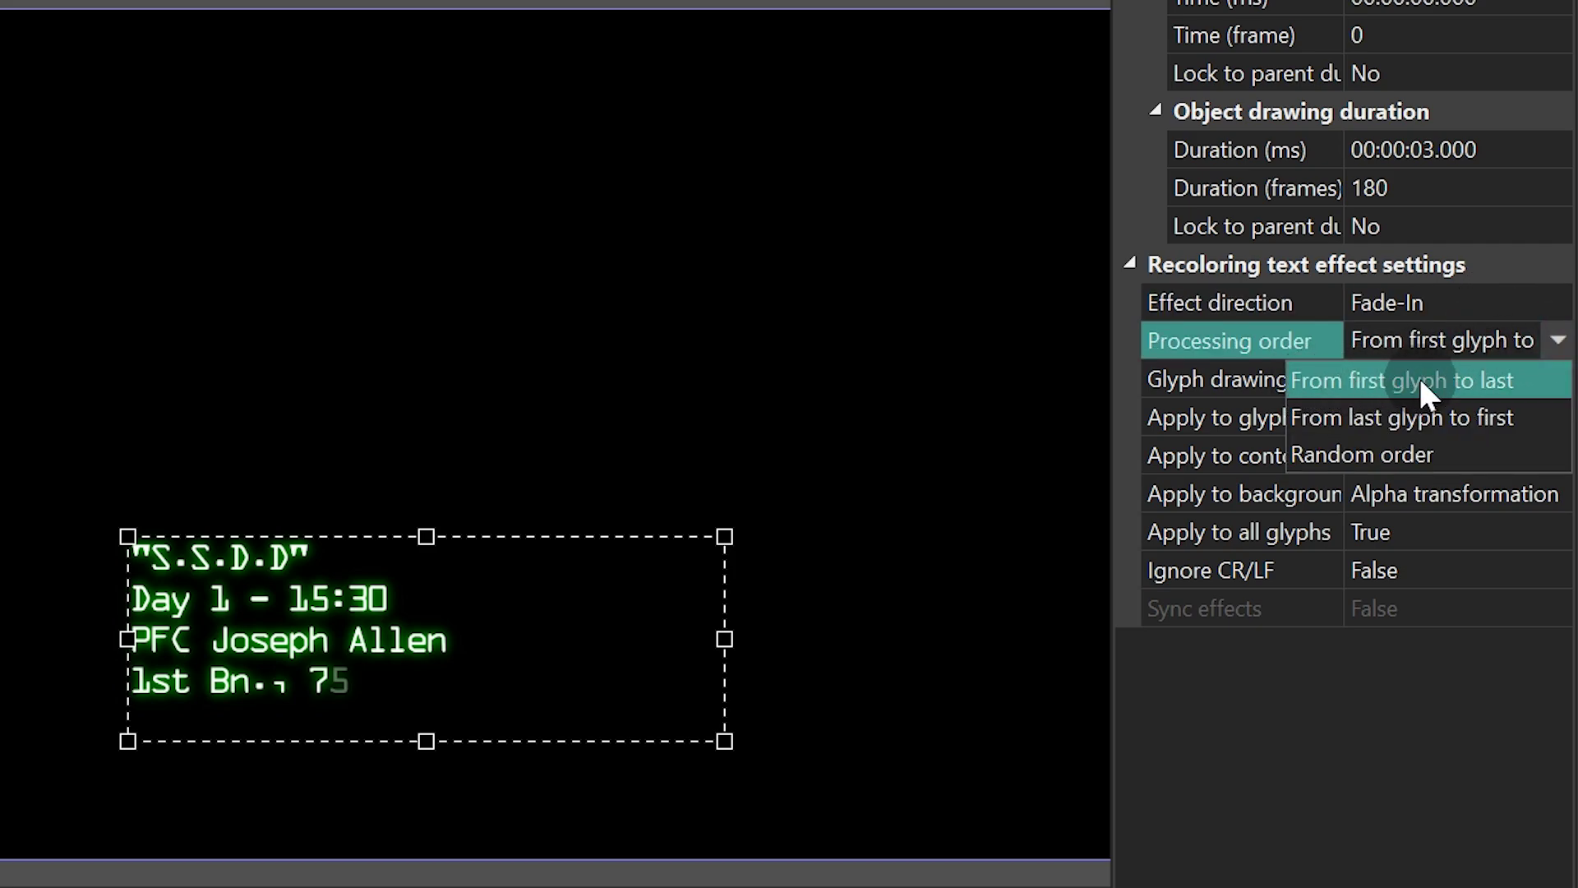
pyautogui.click(1479, 374)
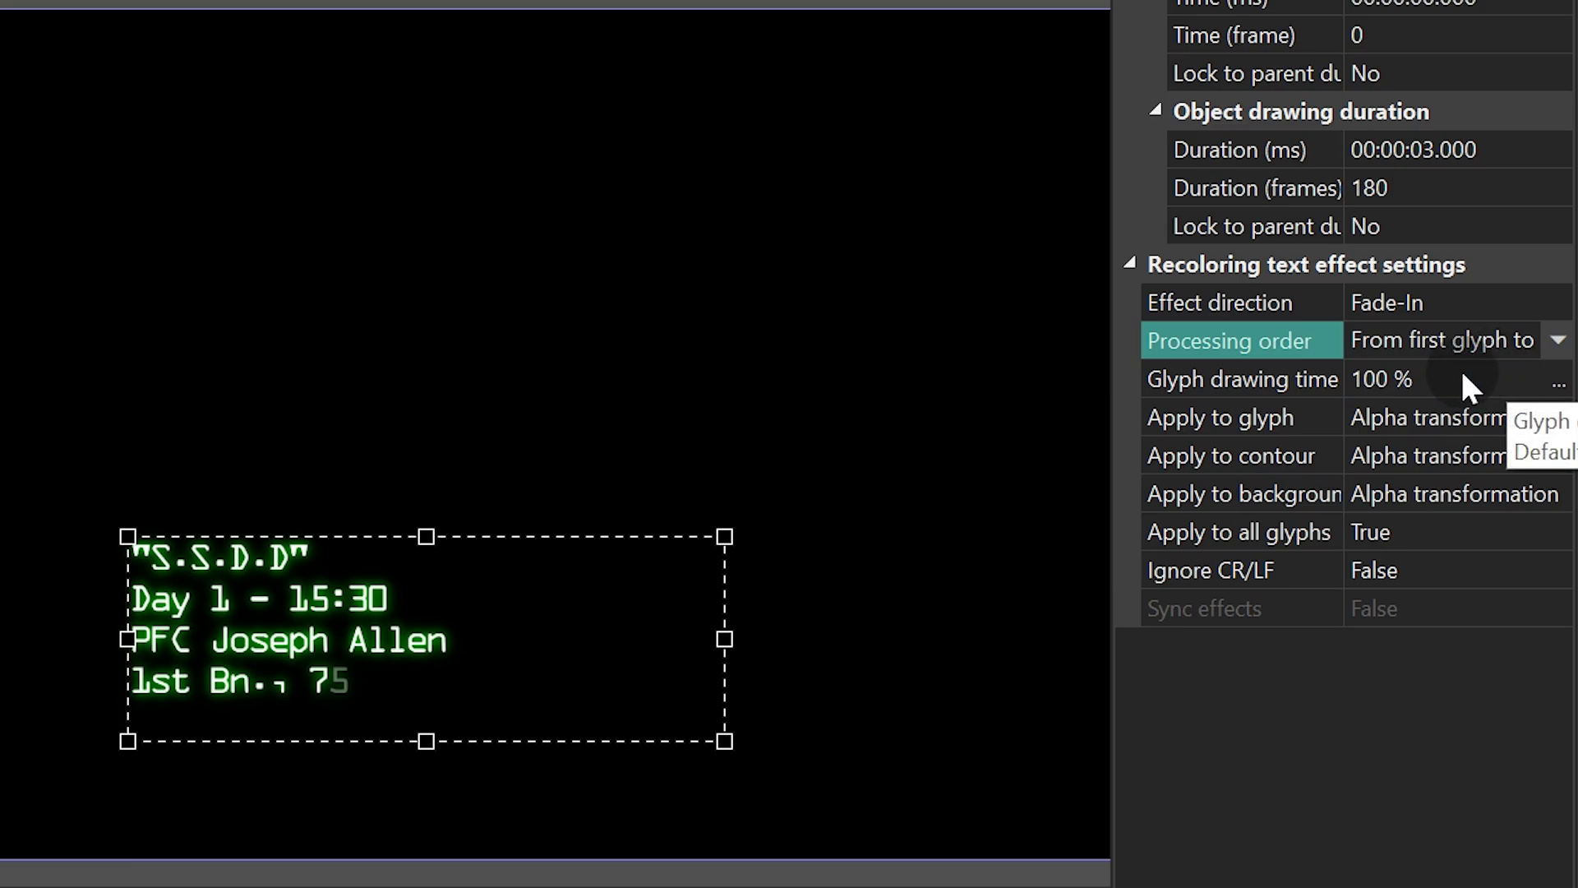
pyautogui.click(1462, 380)
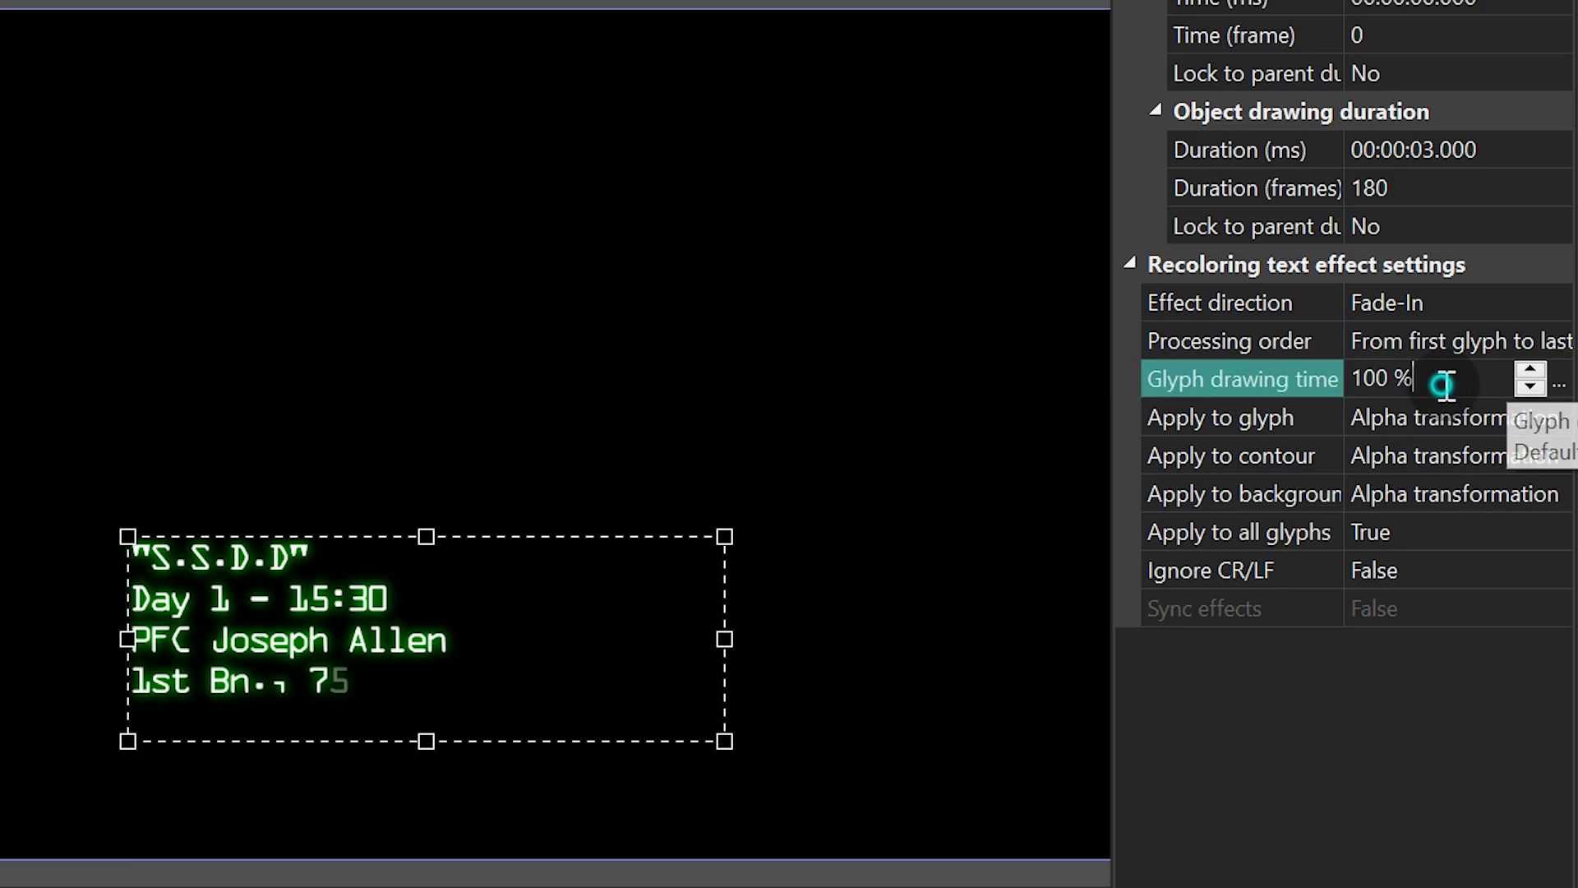
pyautogui.click(1272, 364)
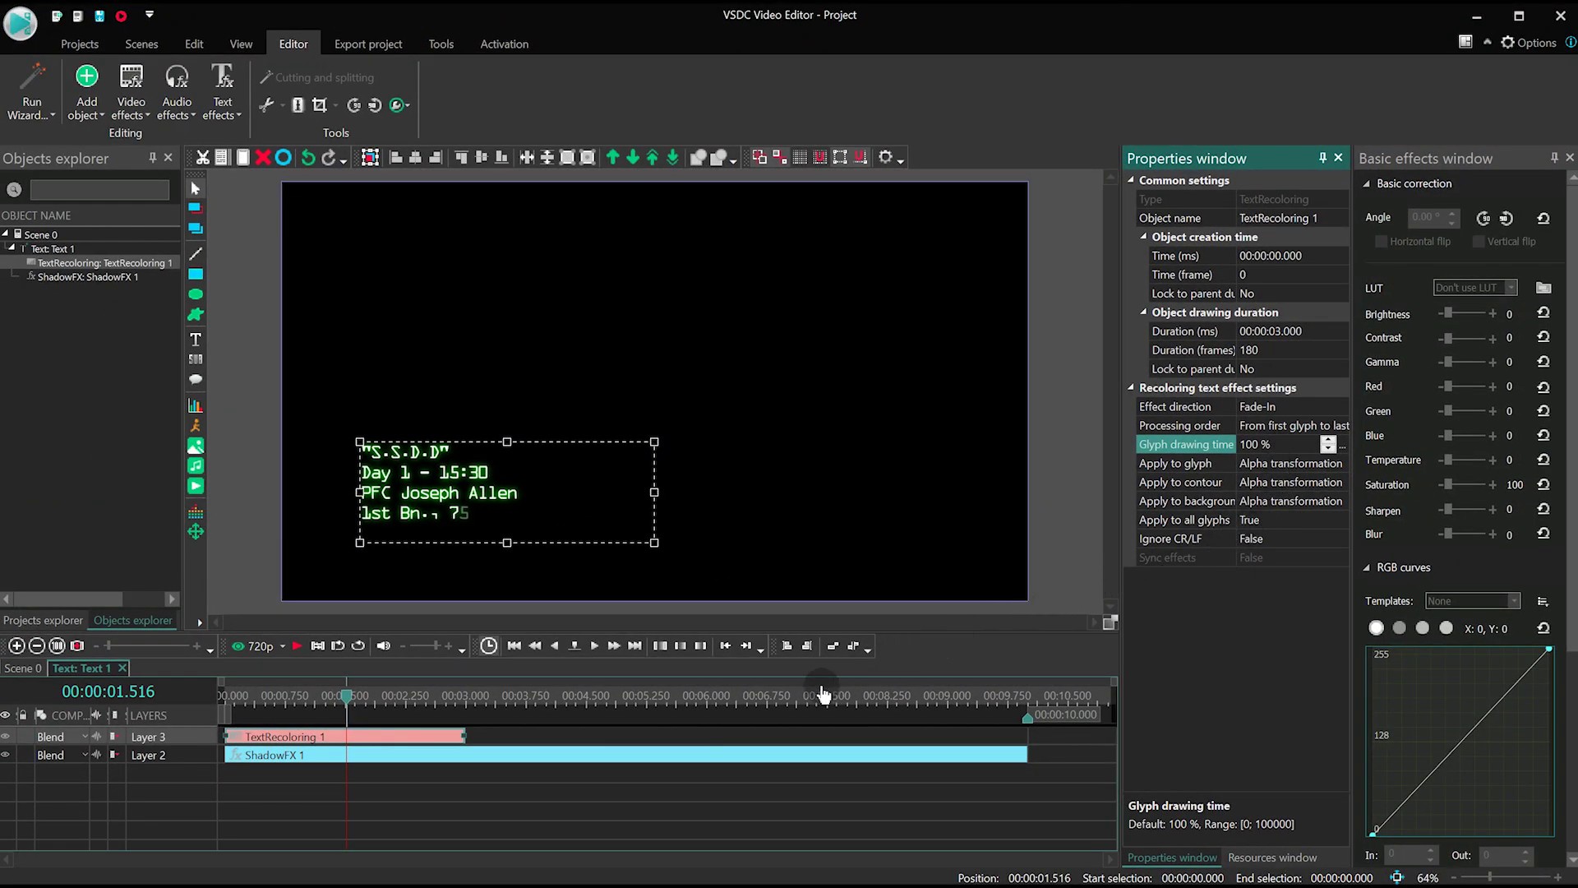
pyautogui.click(669, 779)
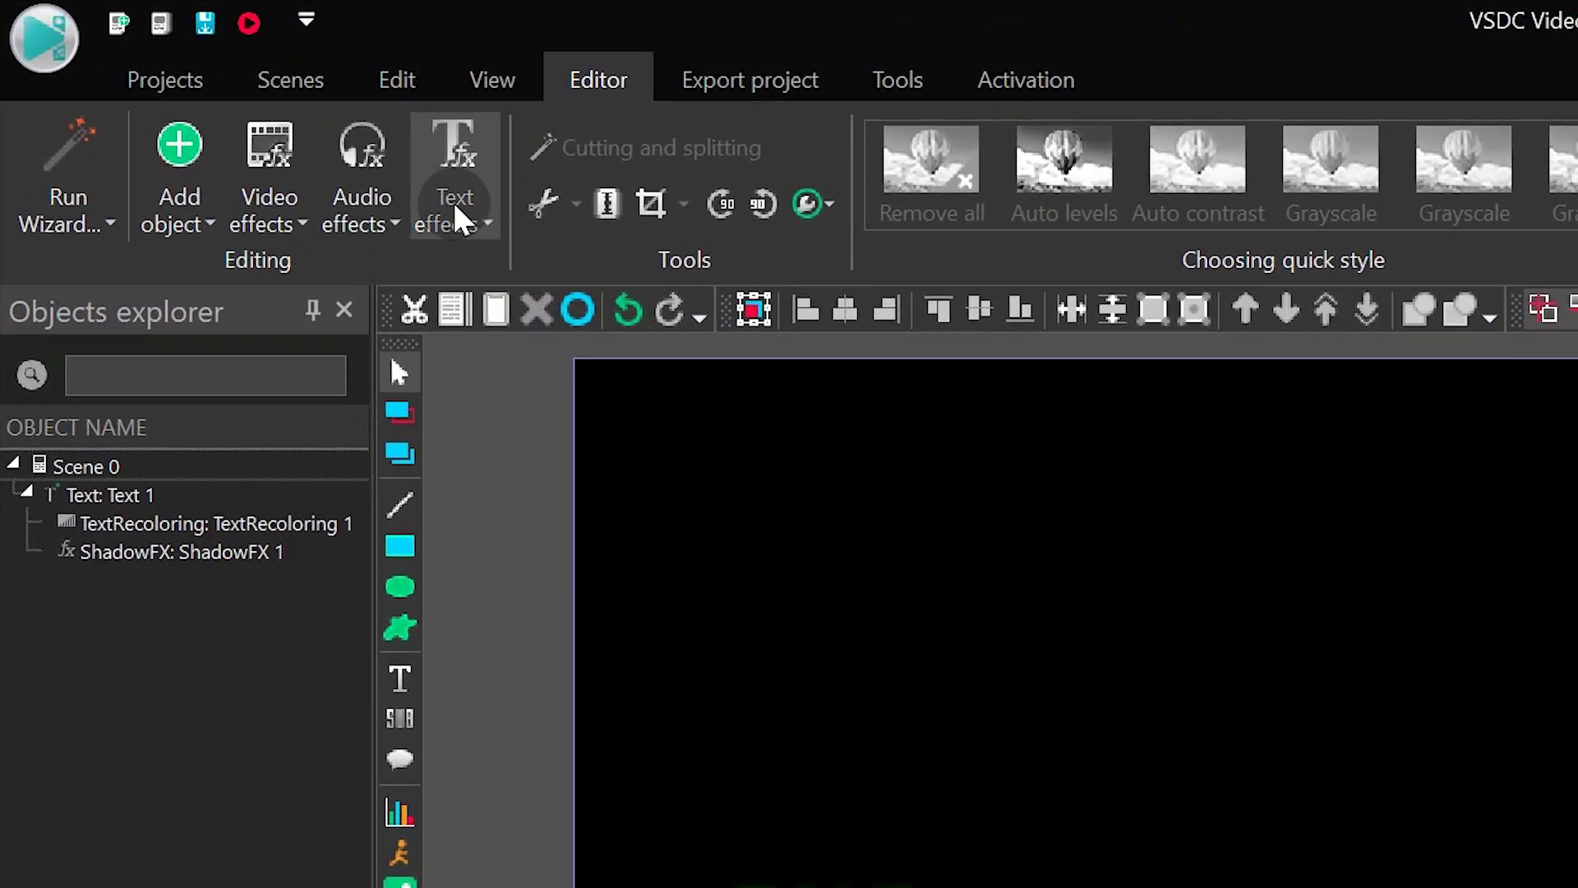
# - Add a Glyph FX text effect positioned from the scene beginning
pyautogui.click(306, 147)
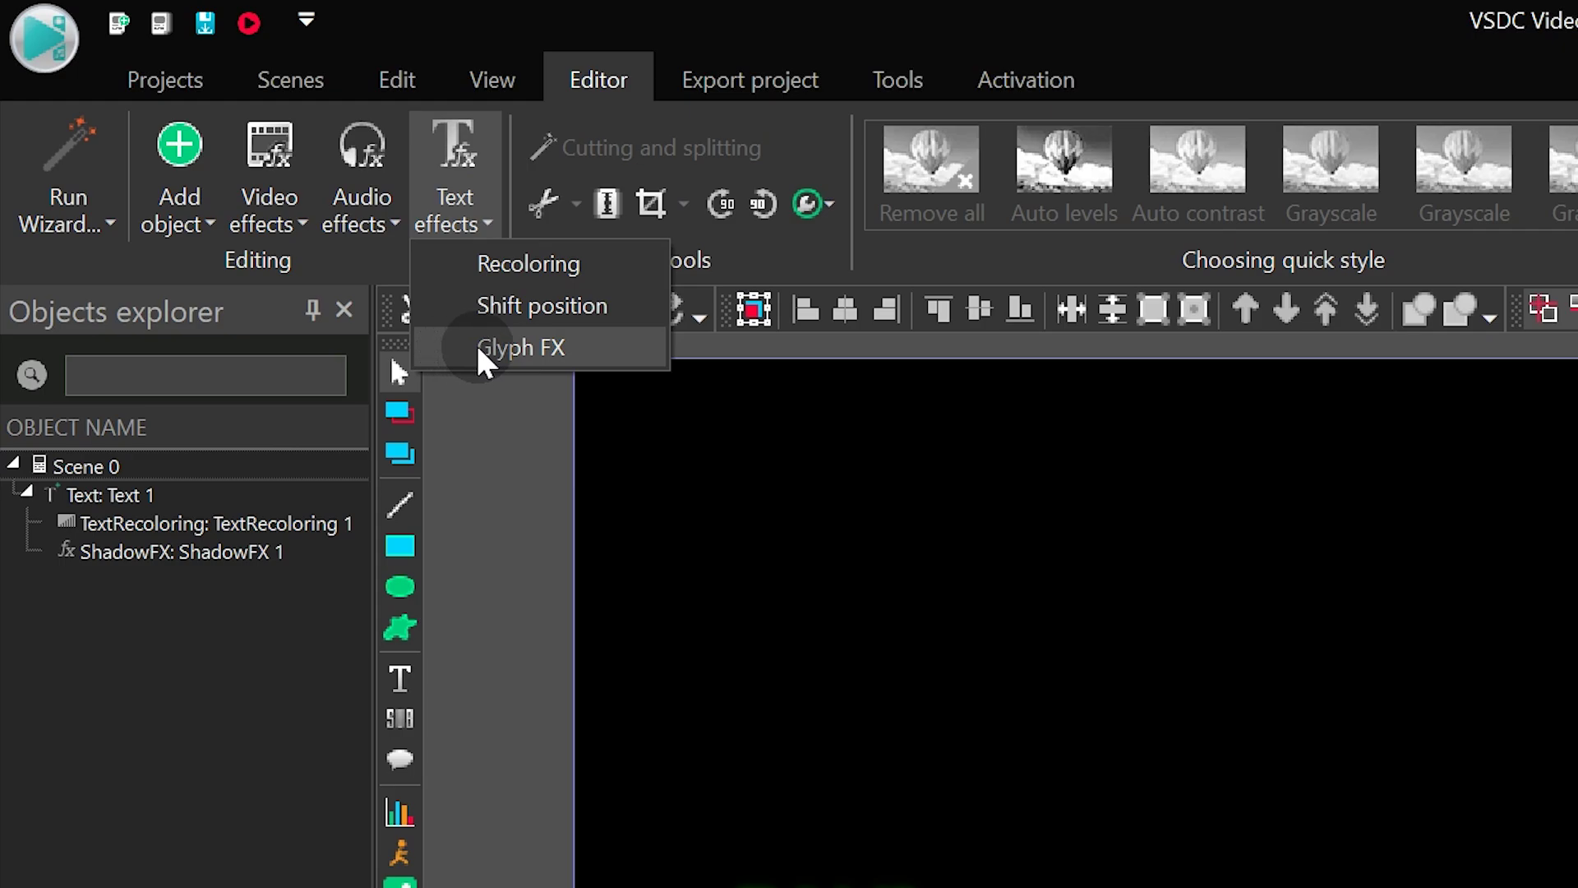
pyautogui.click(601, 348)
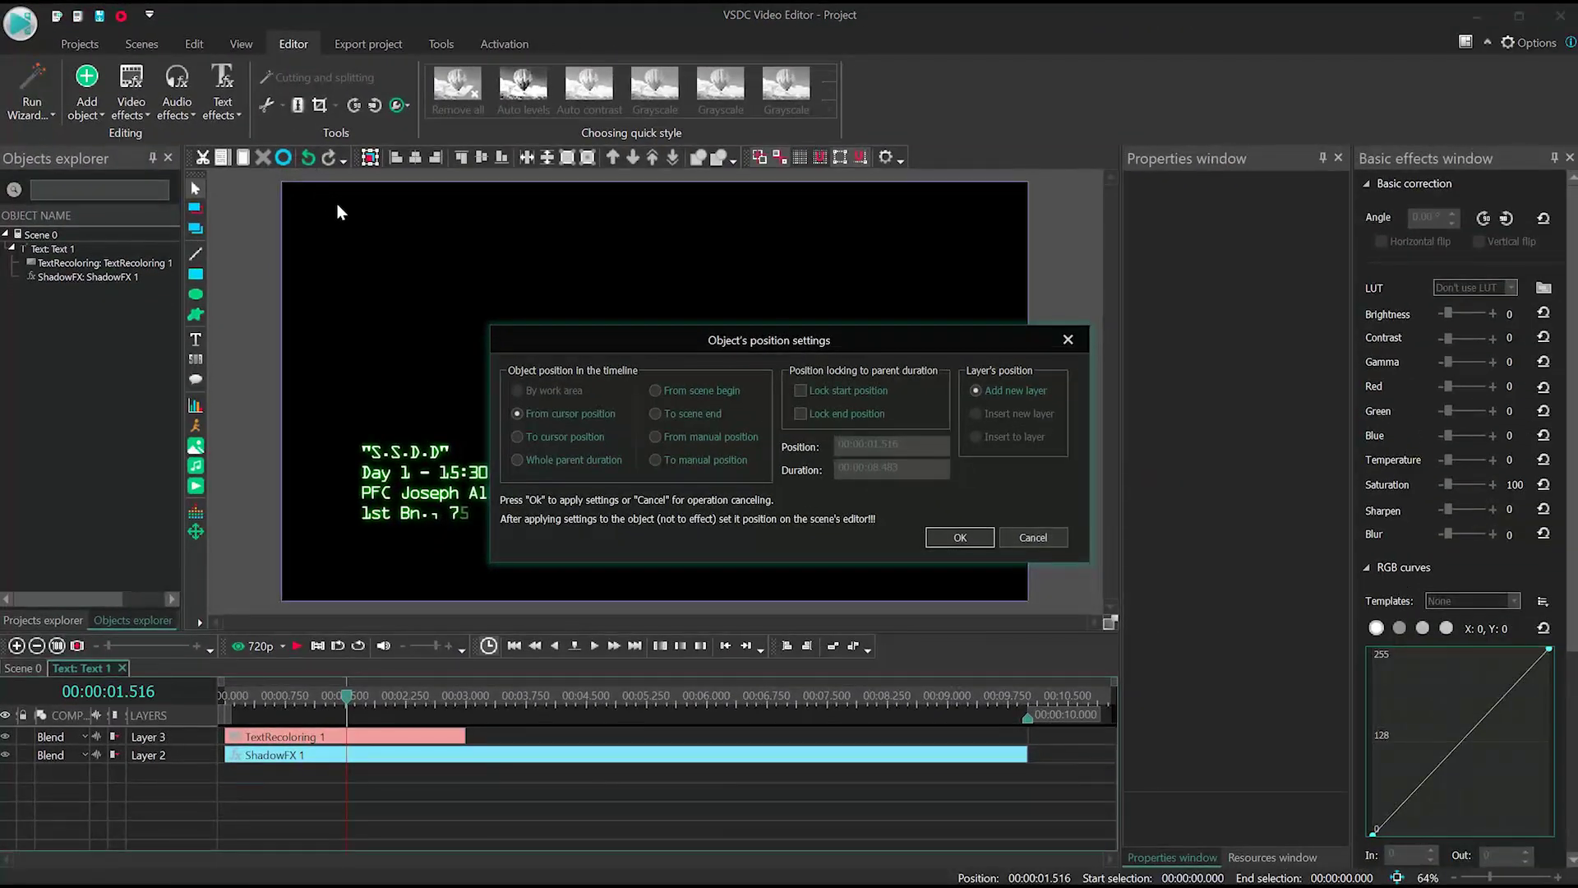
pyautogui.click(679, 395)
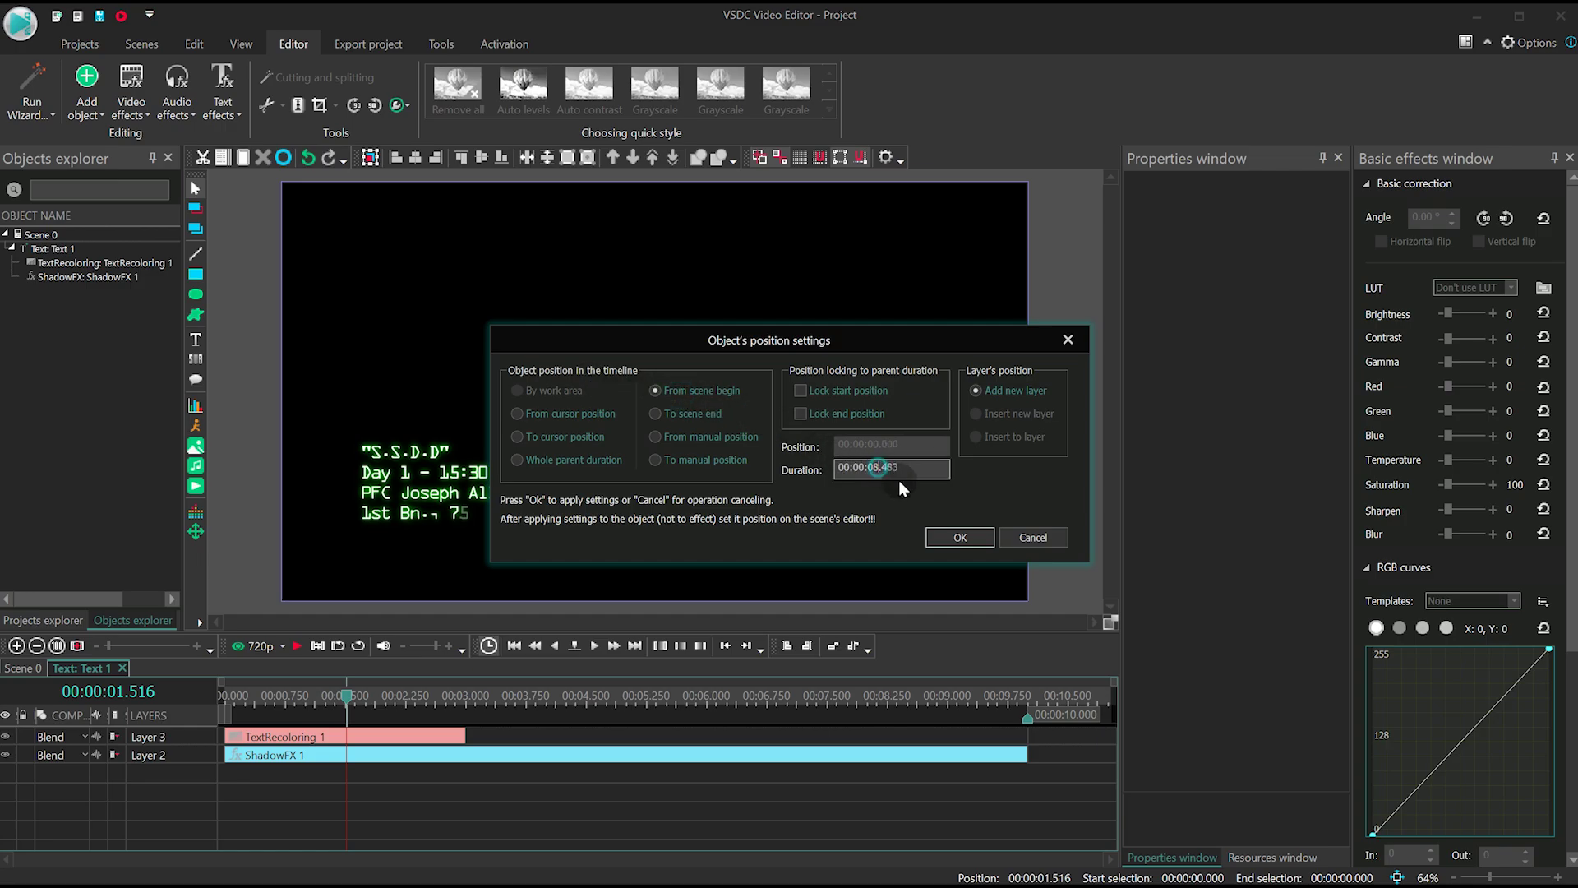
pyautogui.press('Return')
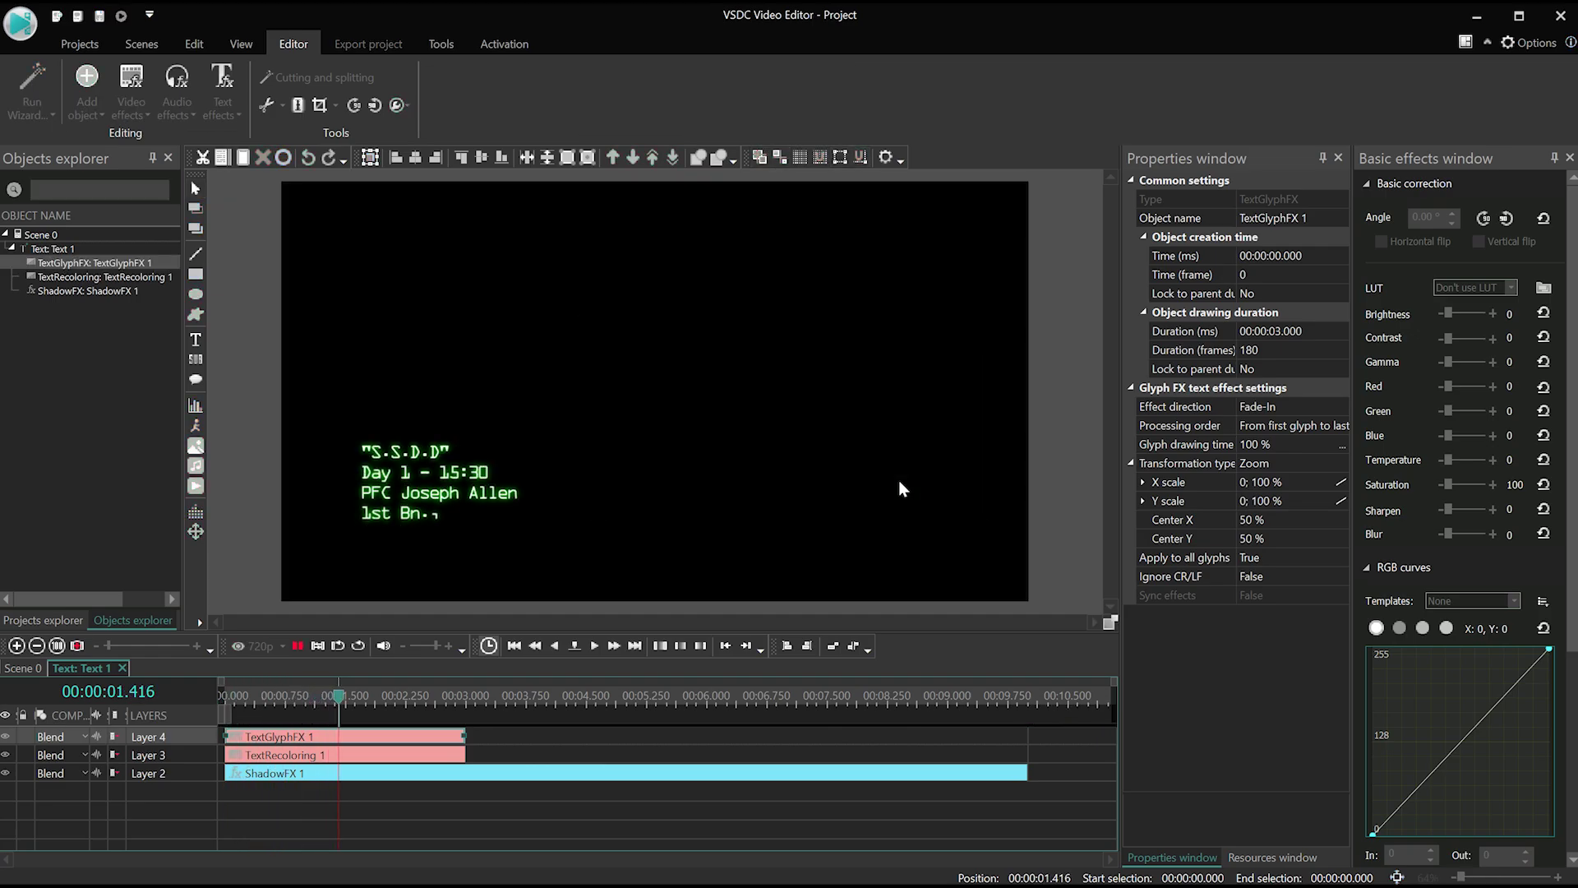
pyautogui.press('space')
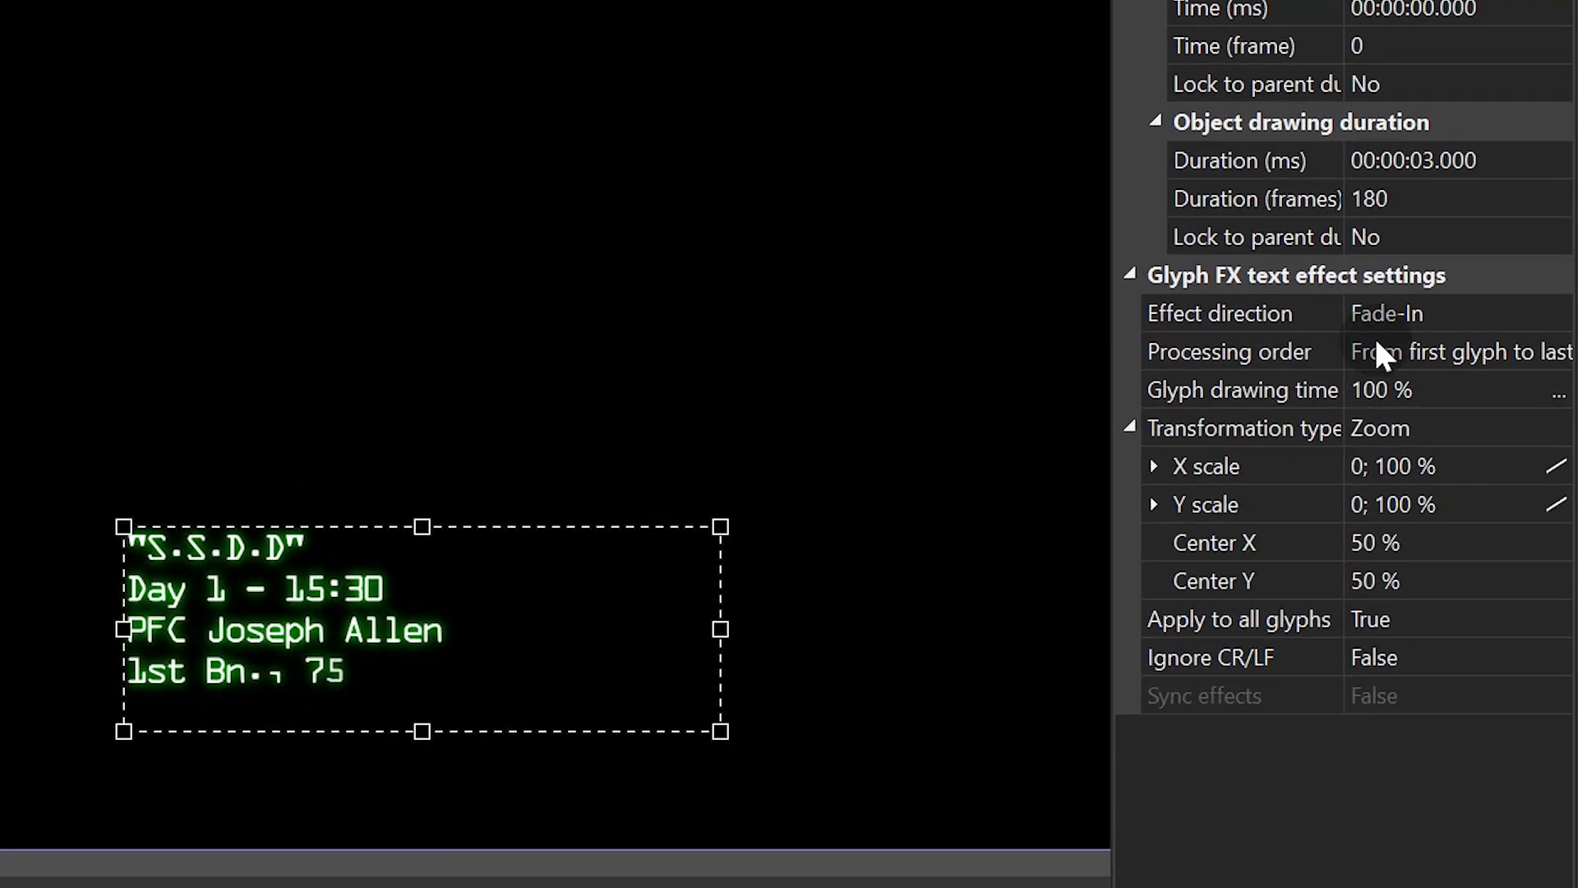
# - Keep the Glyph FX as Fade-In, processing from first glyph to last
pyautogui.click(1468, 310)
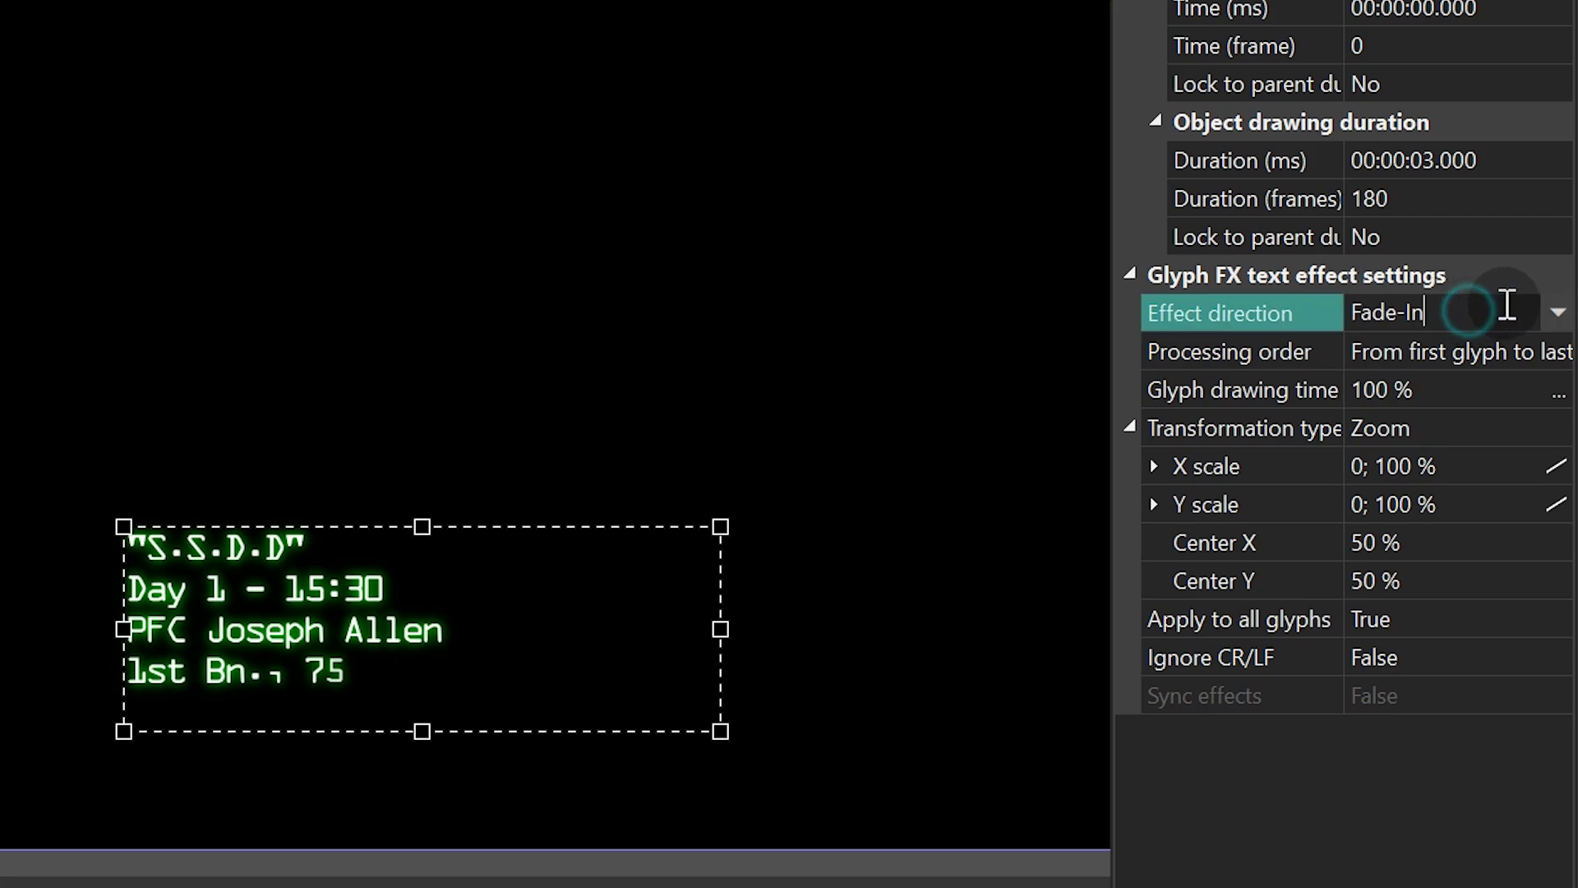
pyautogui.moveTo(1504, 310); pyautogui.dragTo(1372, 300)
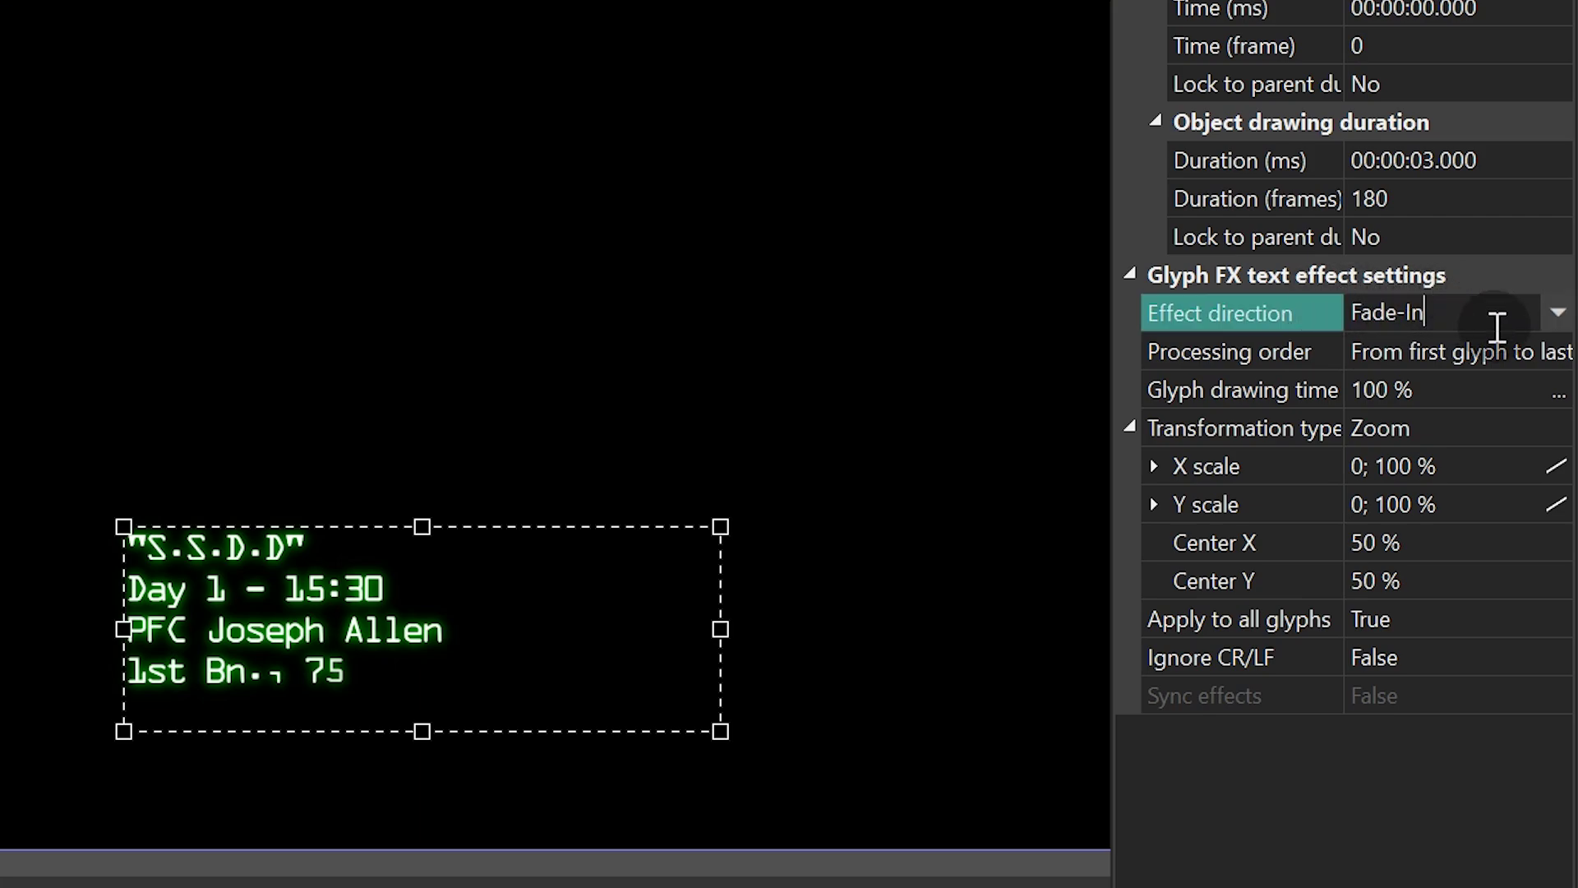
pyautogui.click(1482, 349)
pyautogui.click(1554, 351)
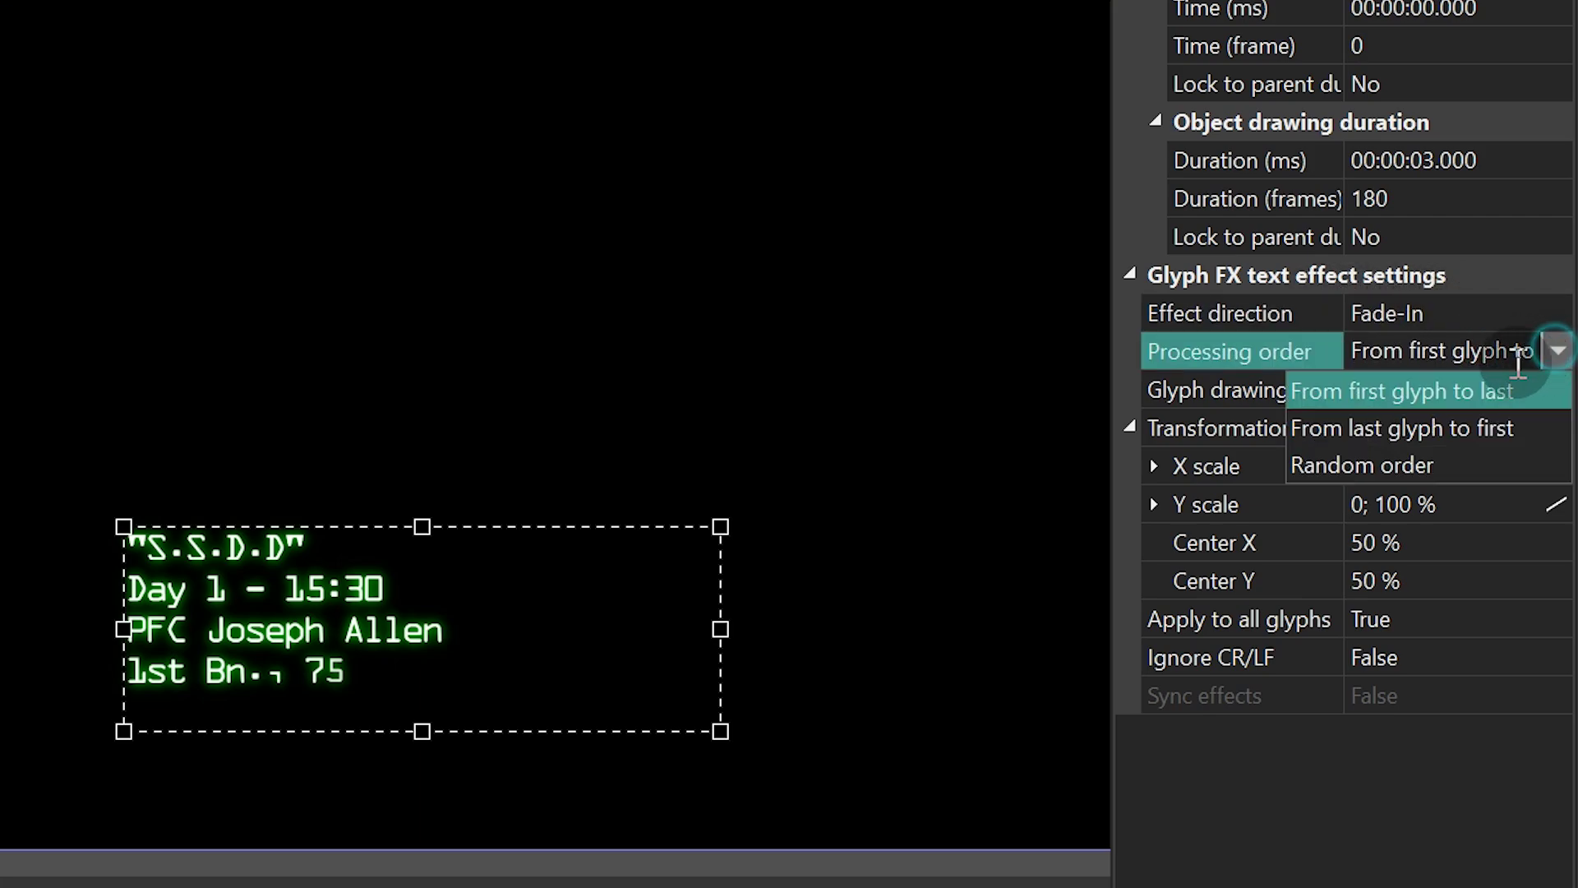
pyautogui.click(1498, 388)
# - Set the glyph drawing time to 75 % and the transformation type to Rotate
pyautogui.click(1483, 393)
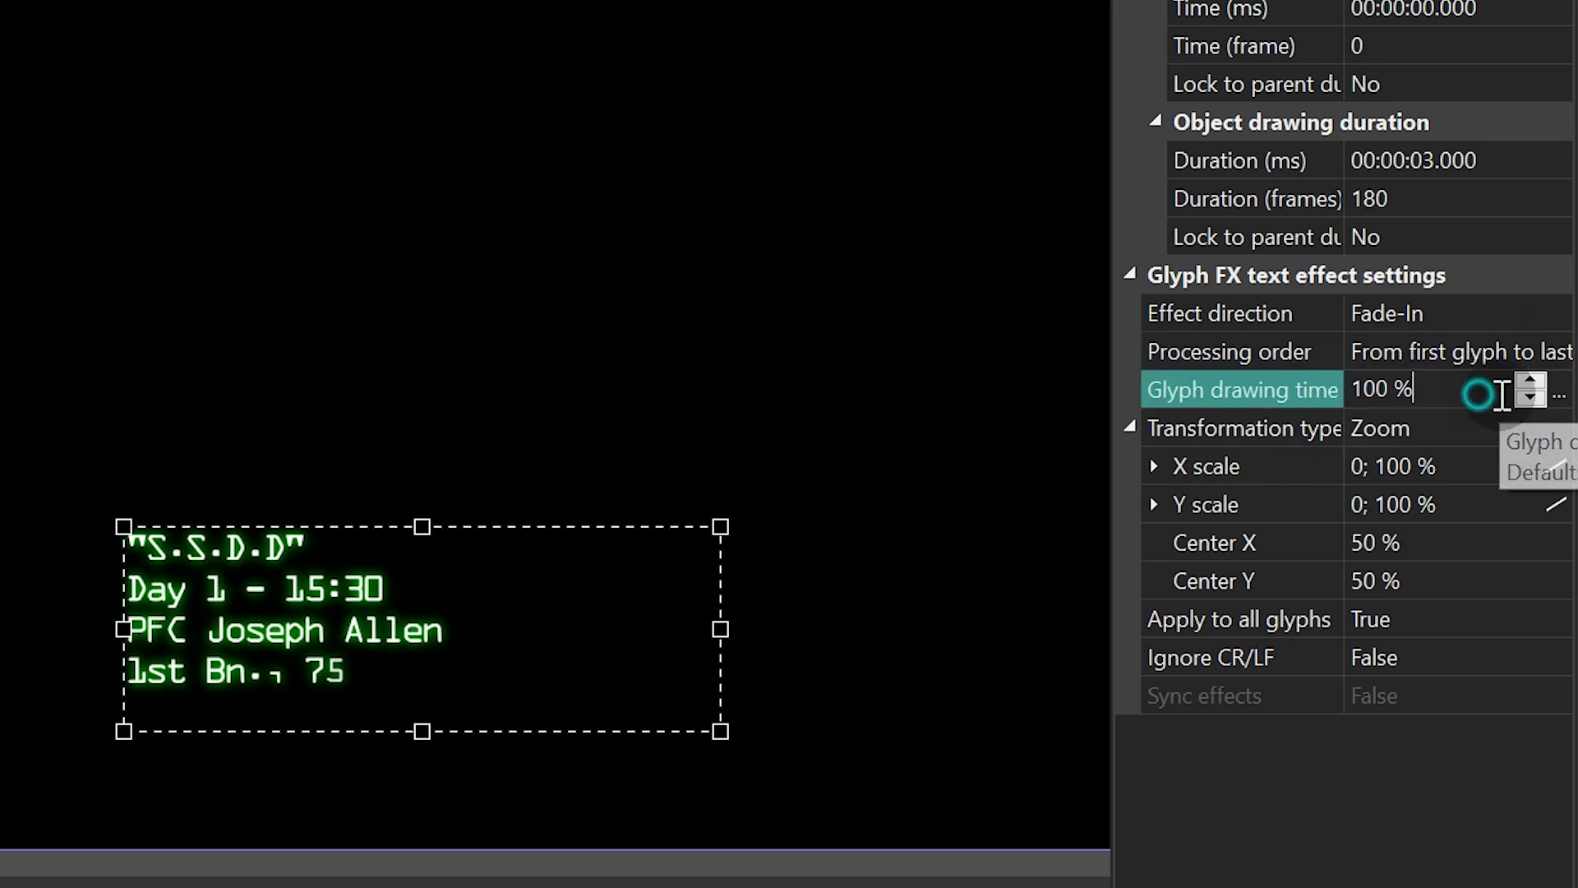
pyautogui.click(1223, 382)
pyautogui.write('75')
pyautogui.press('Return')
pyautogui.click(1460, 423)
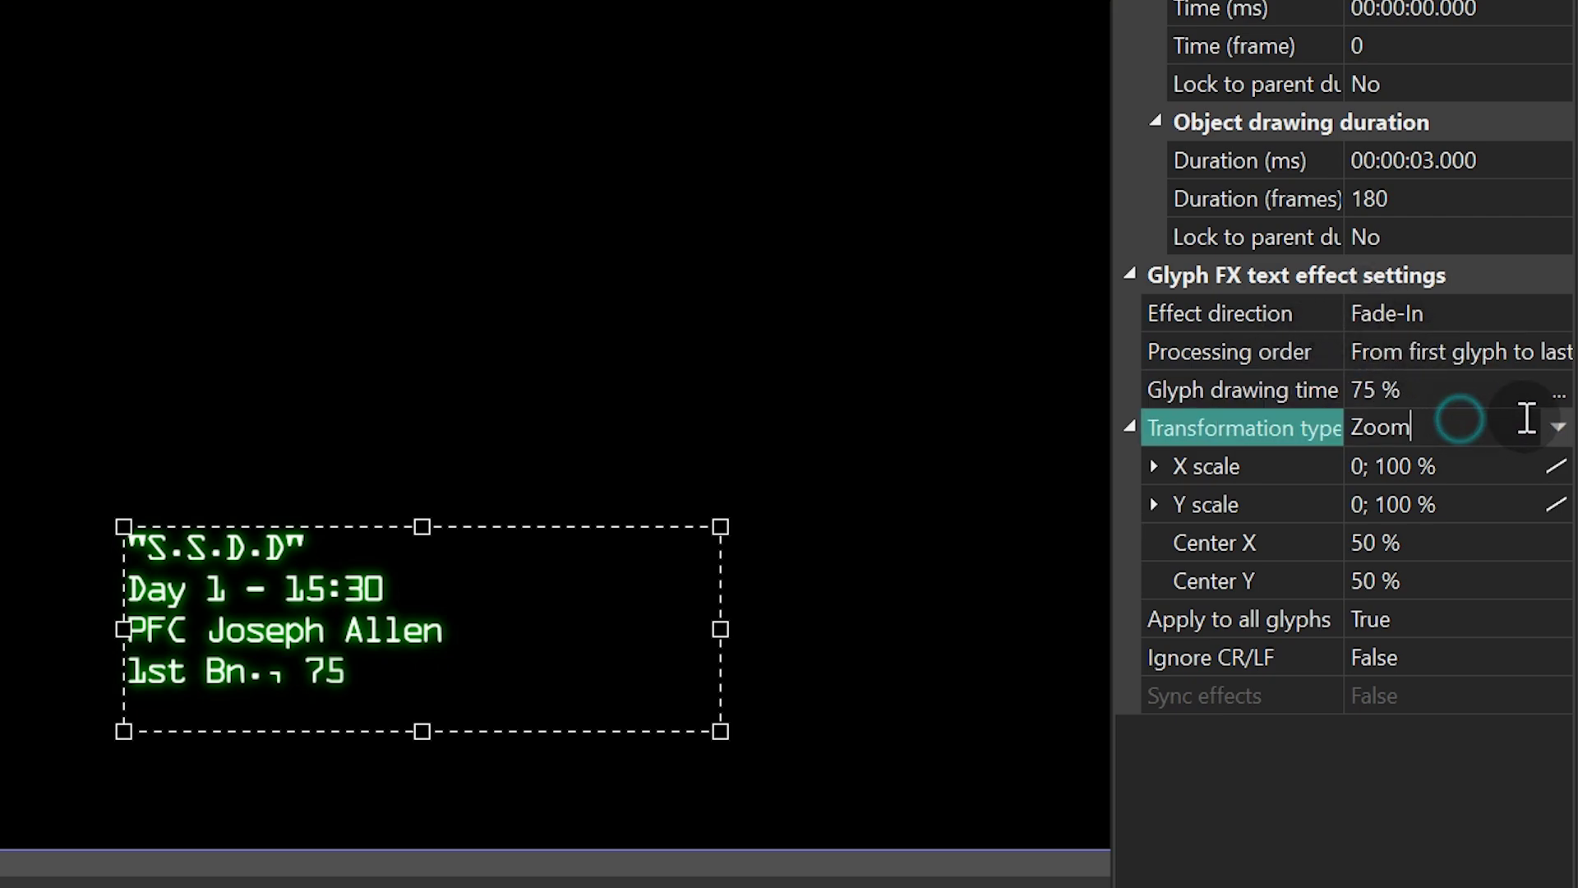
pyautogui.click(1558, 428)
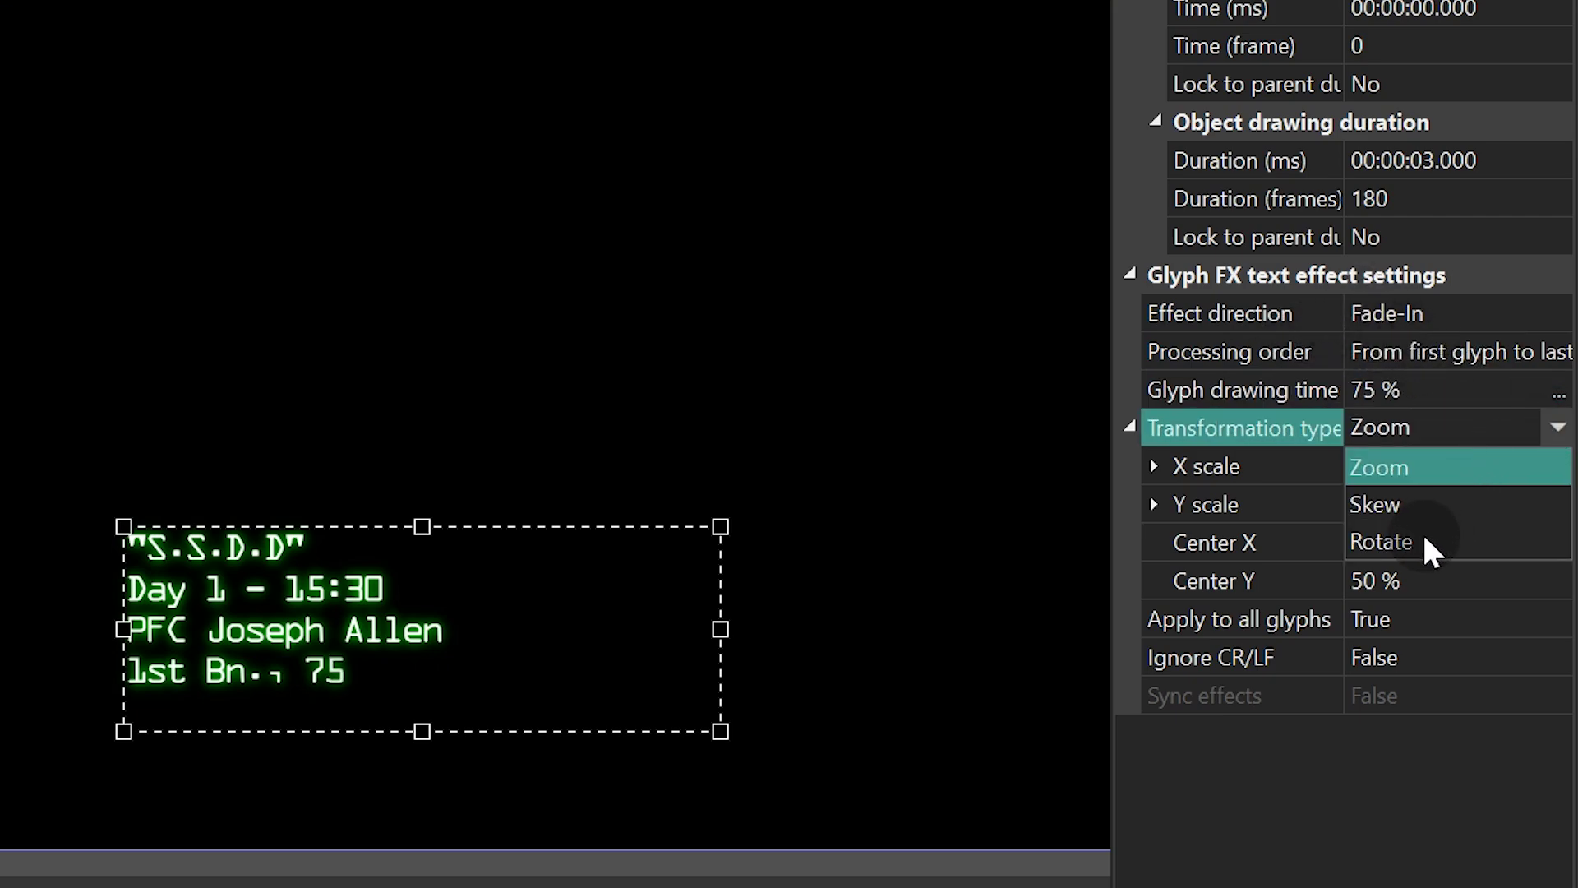
pyautogui.click(1415, 536)
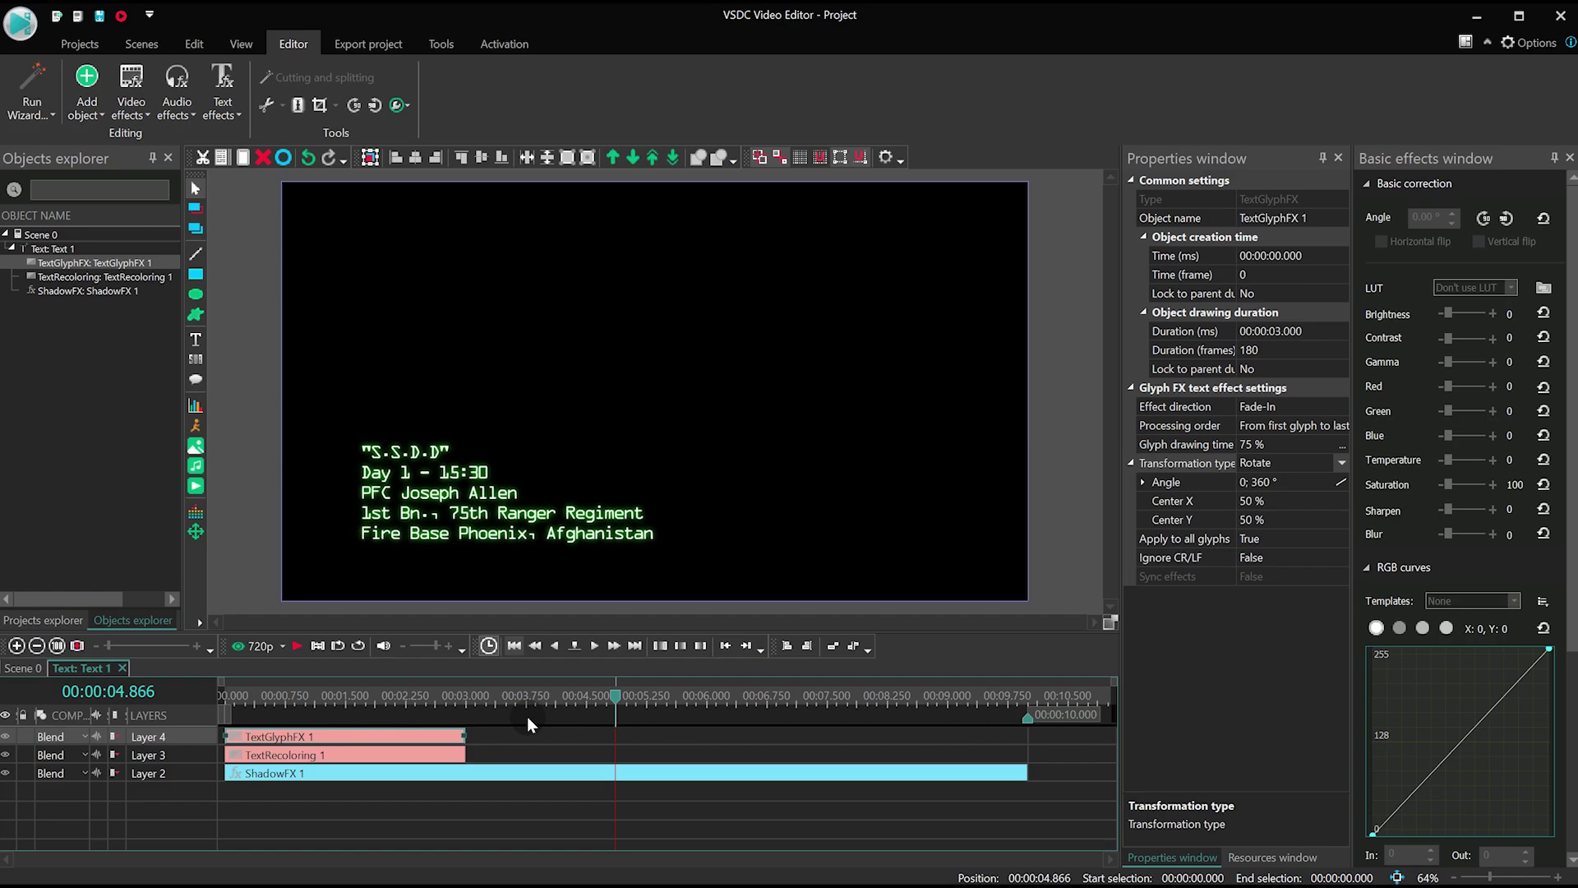
# - Duplicate the Glyph FX and Recoloring effect clips and move the copies to start at 7 s
pyautogui.click(530, 734)
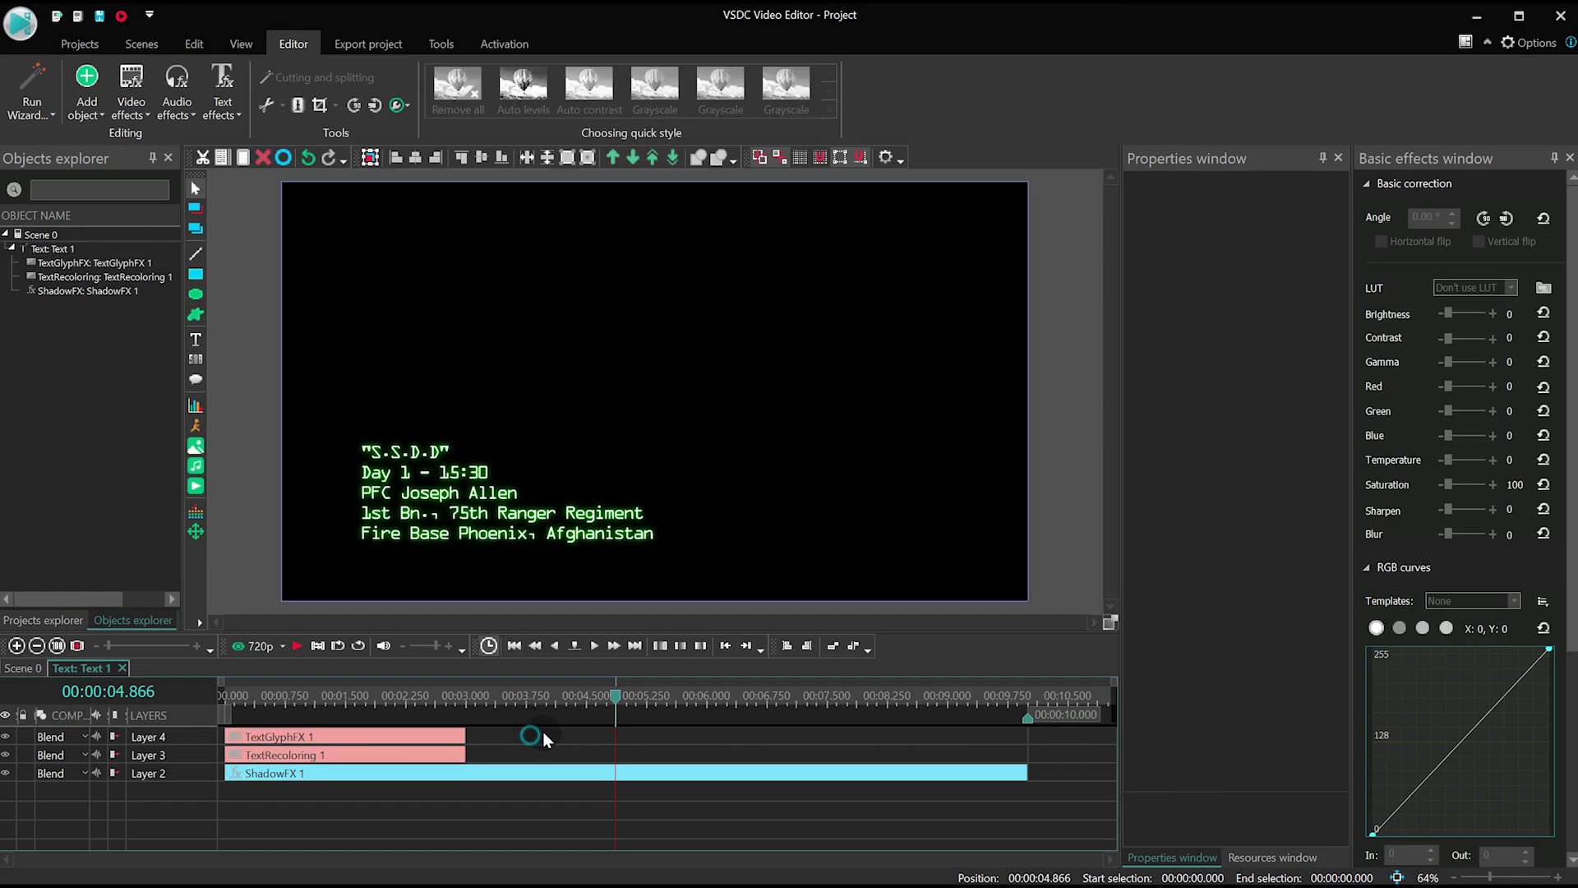
pyautogui.moveTo(558, 721); pyautogui.dragTo(448, 766)
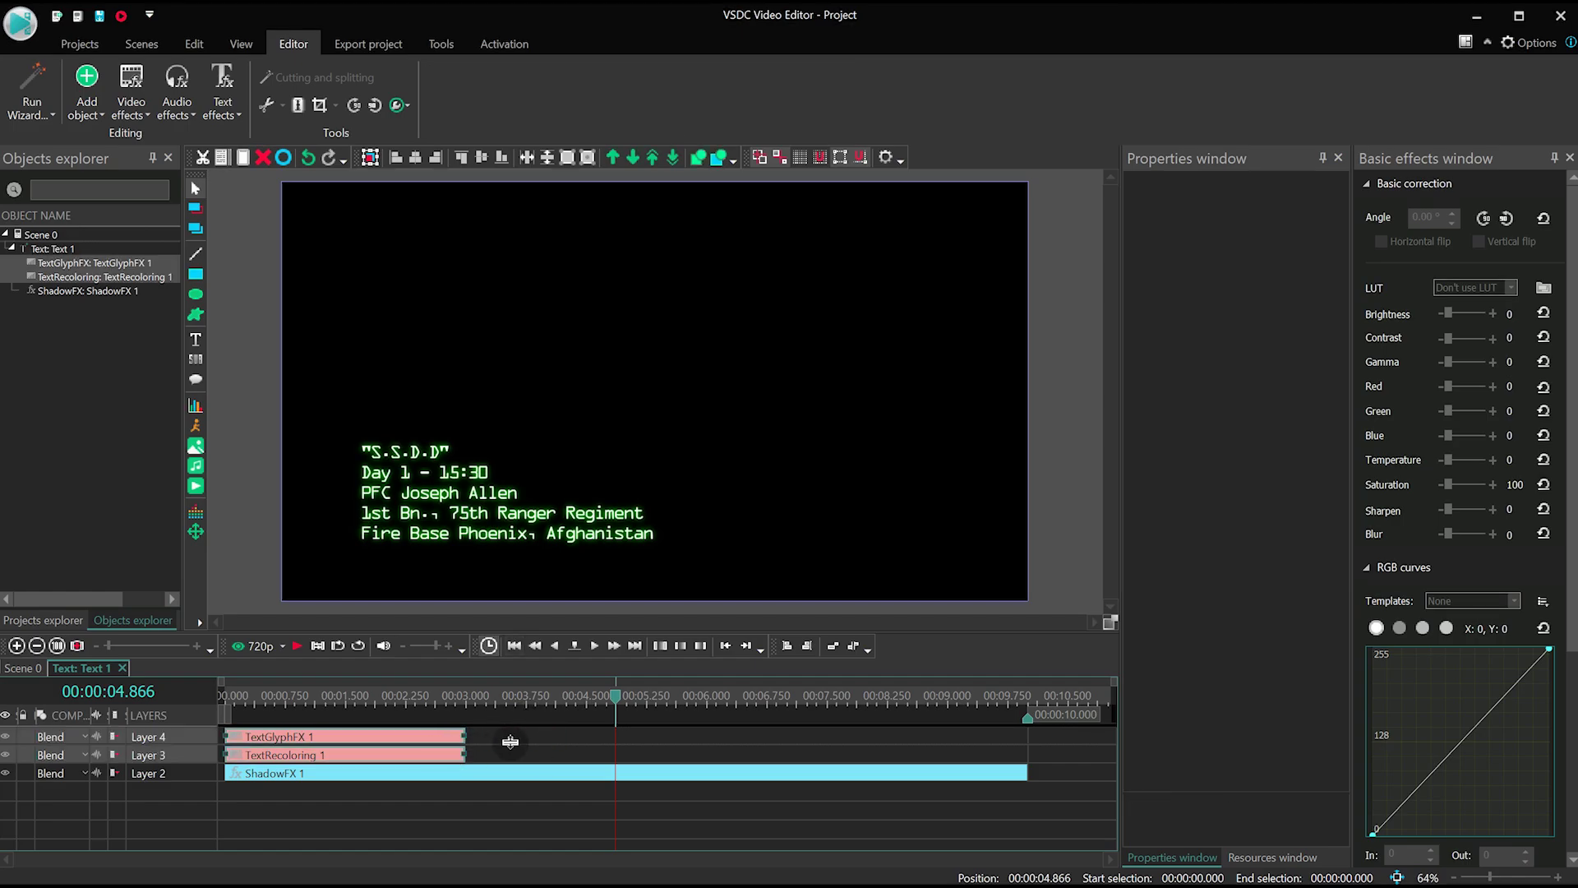
pyautogui.hotkey('ctrl', 'c')
pyautogui.hotkey('ctrl', 'v')
pyautogui.moveTo(377, 742); pyautogui.dragTo(944, 775)
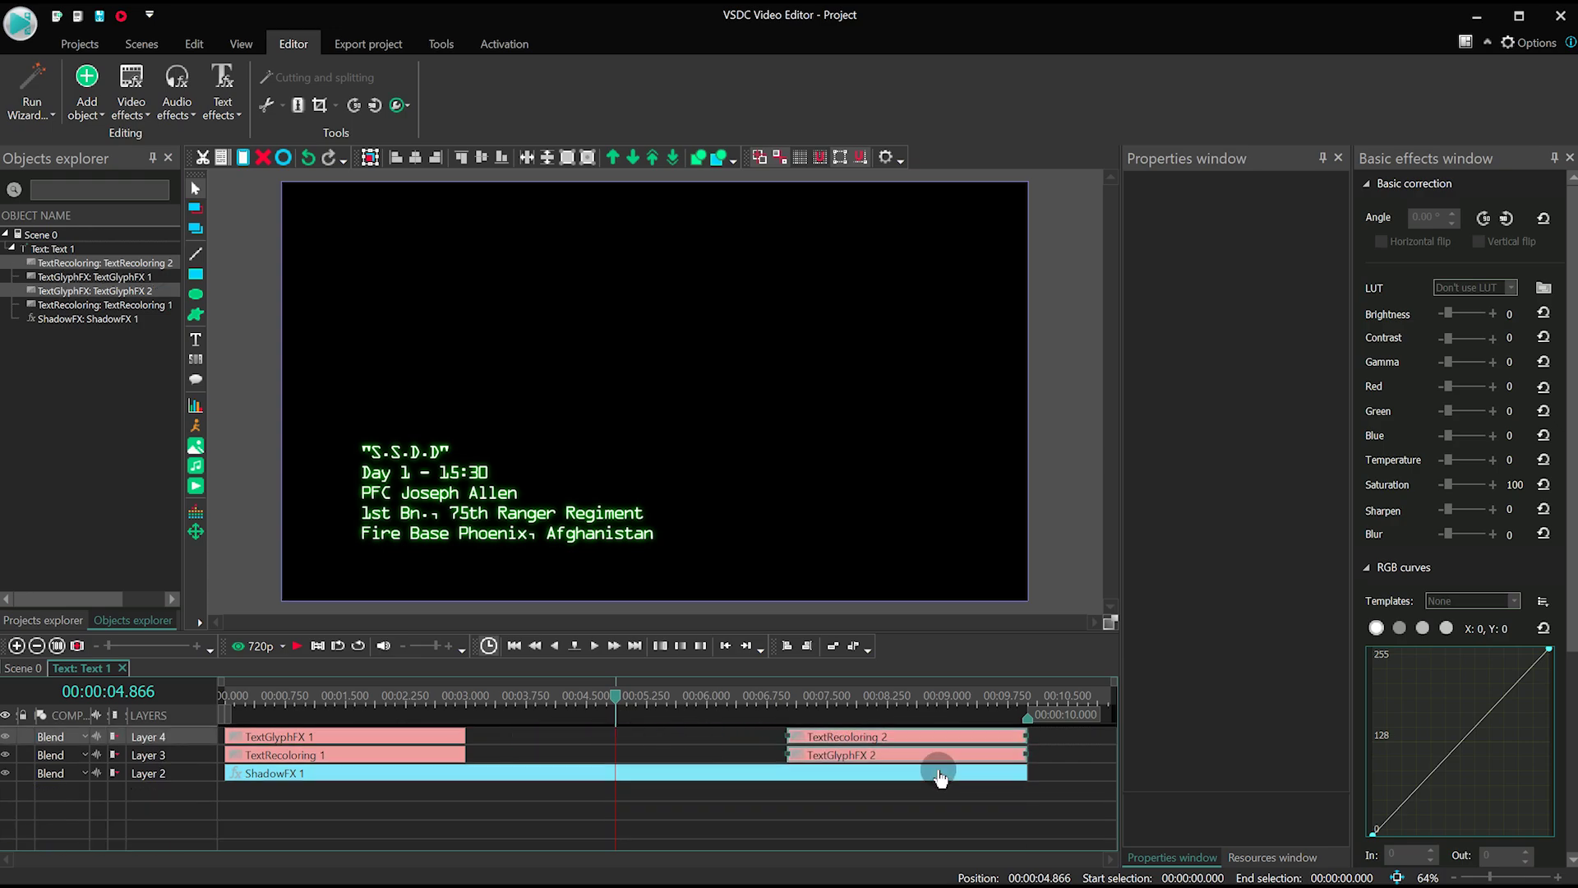
# - Set TextGlyphFX 2 to Fade-Out with Random order processing
pyautogui.click(799, 705)
pyautogui.click(846, 756)
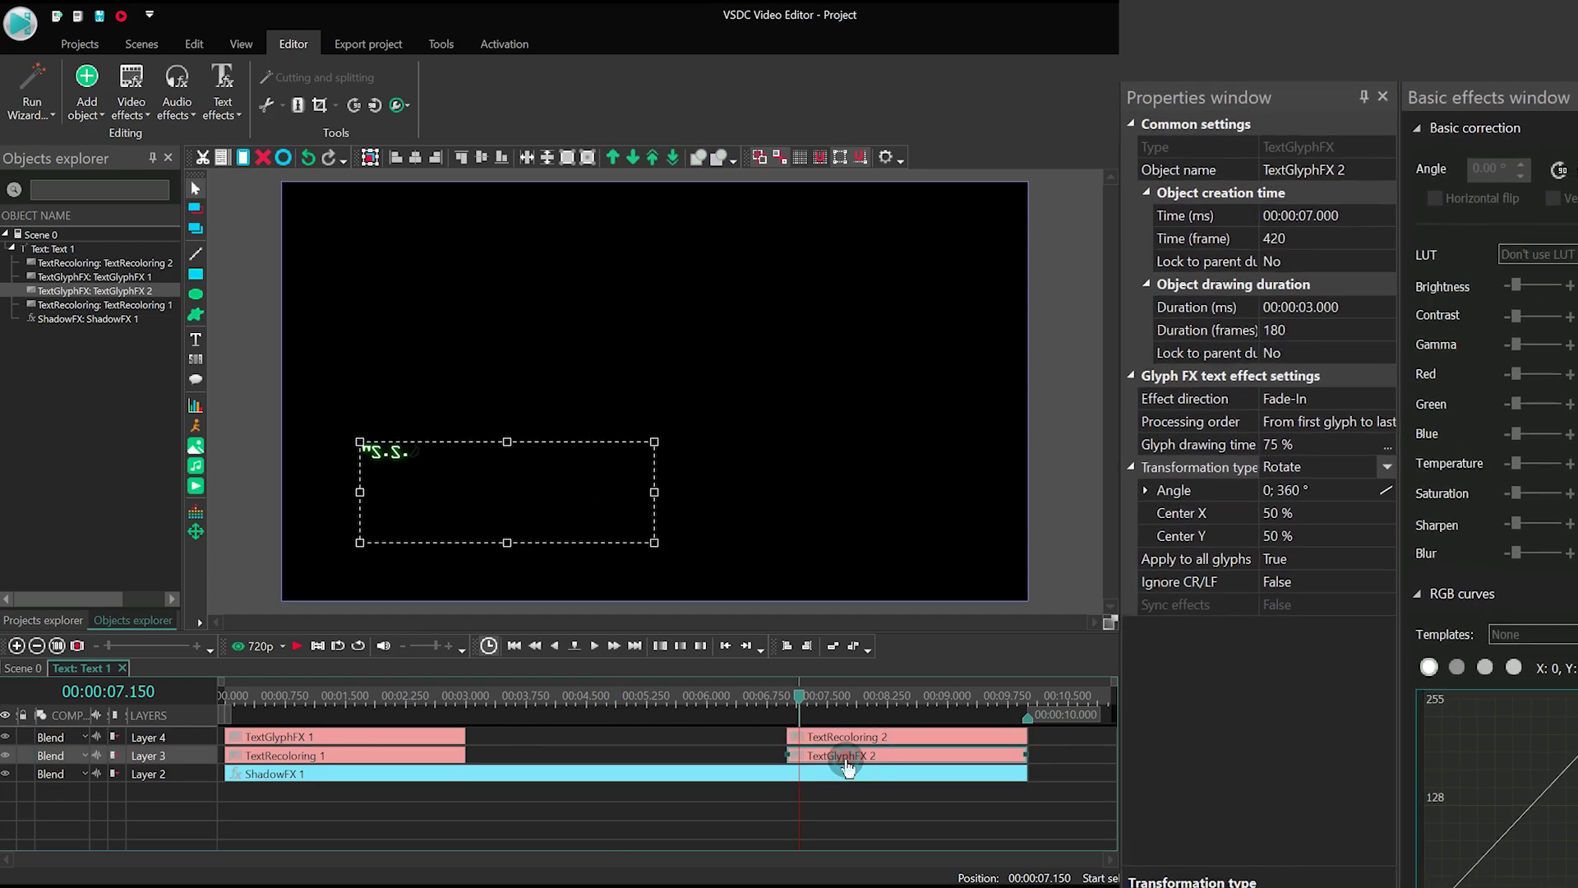
pyautogui.click(1374, 390)
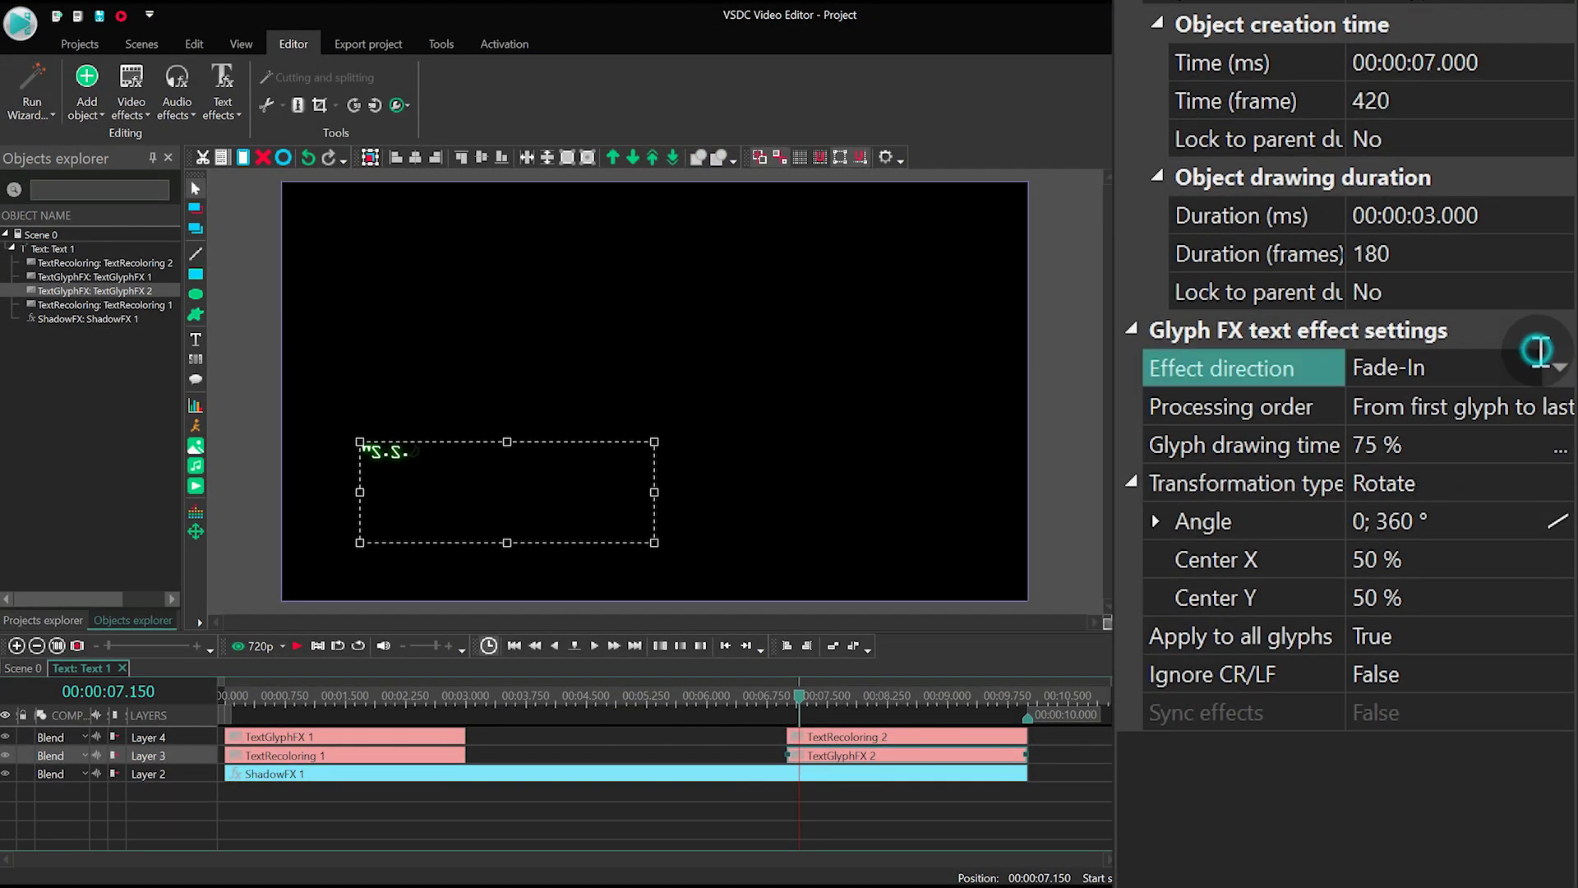
pyautogui.click(1556, 366)
pyautogui.click(1451, 413)
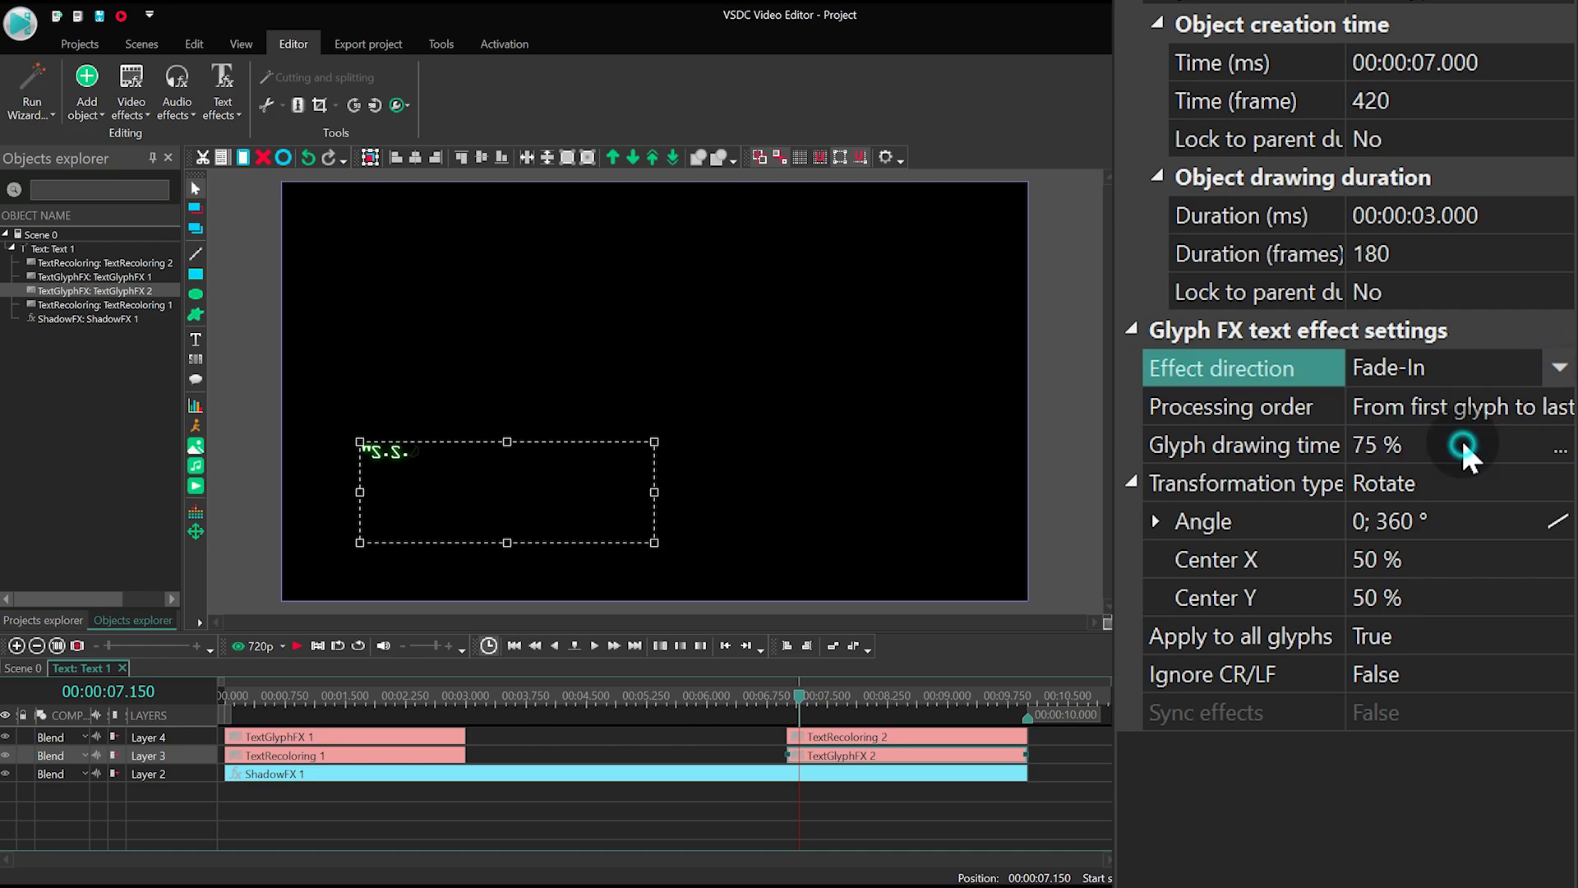
pyautogui.click(1515, 409)
pyautogui.click(1552, 407)
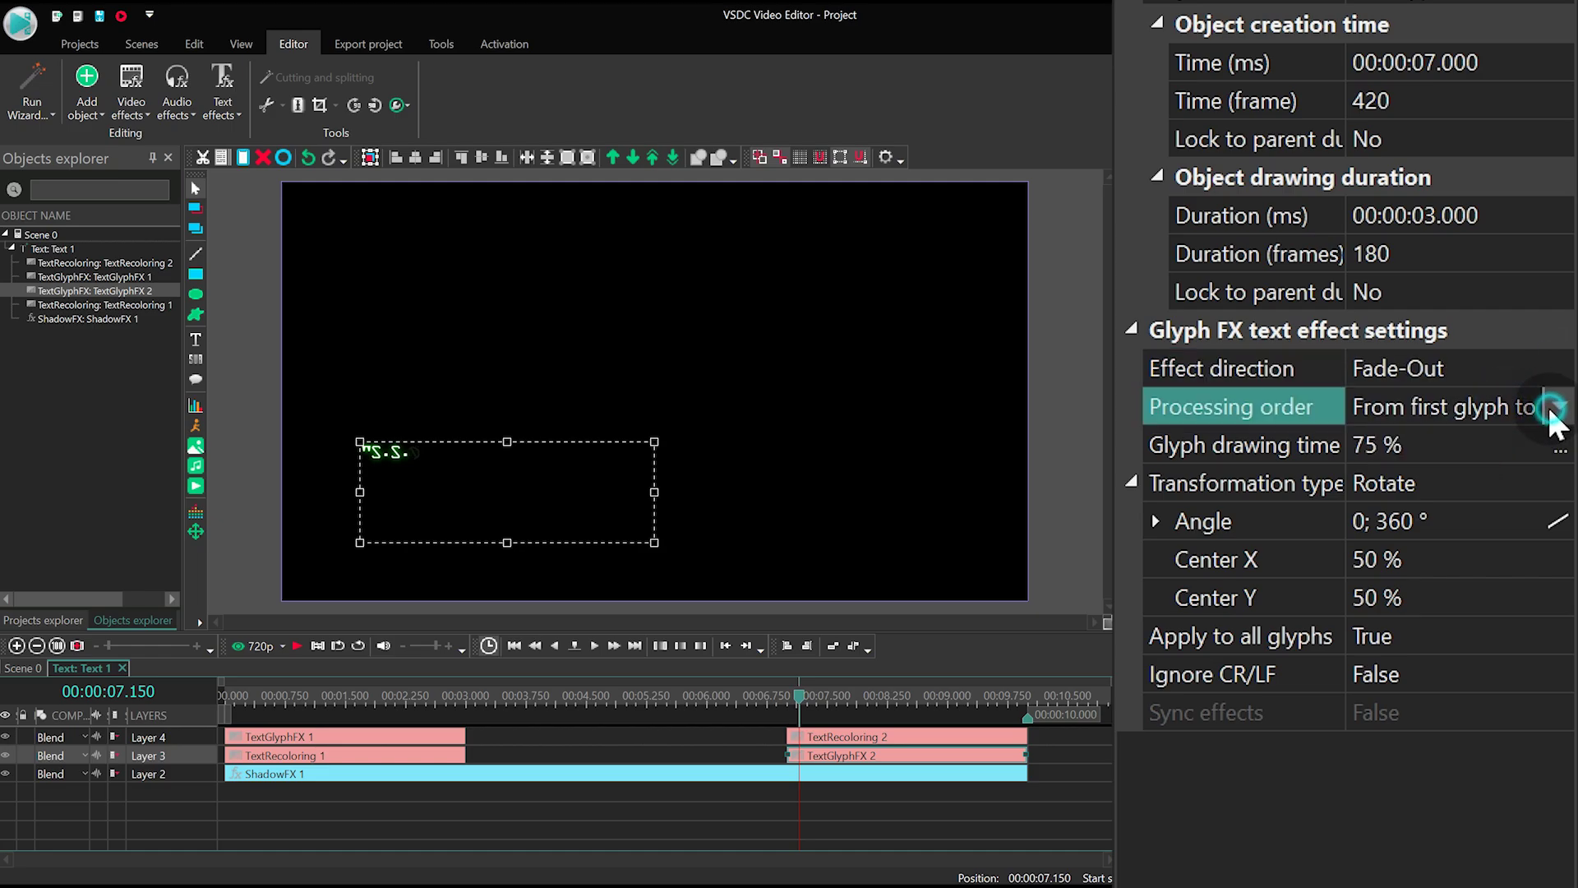
pyautogui.click(1398, 519)
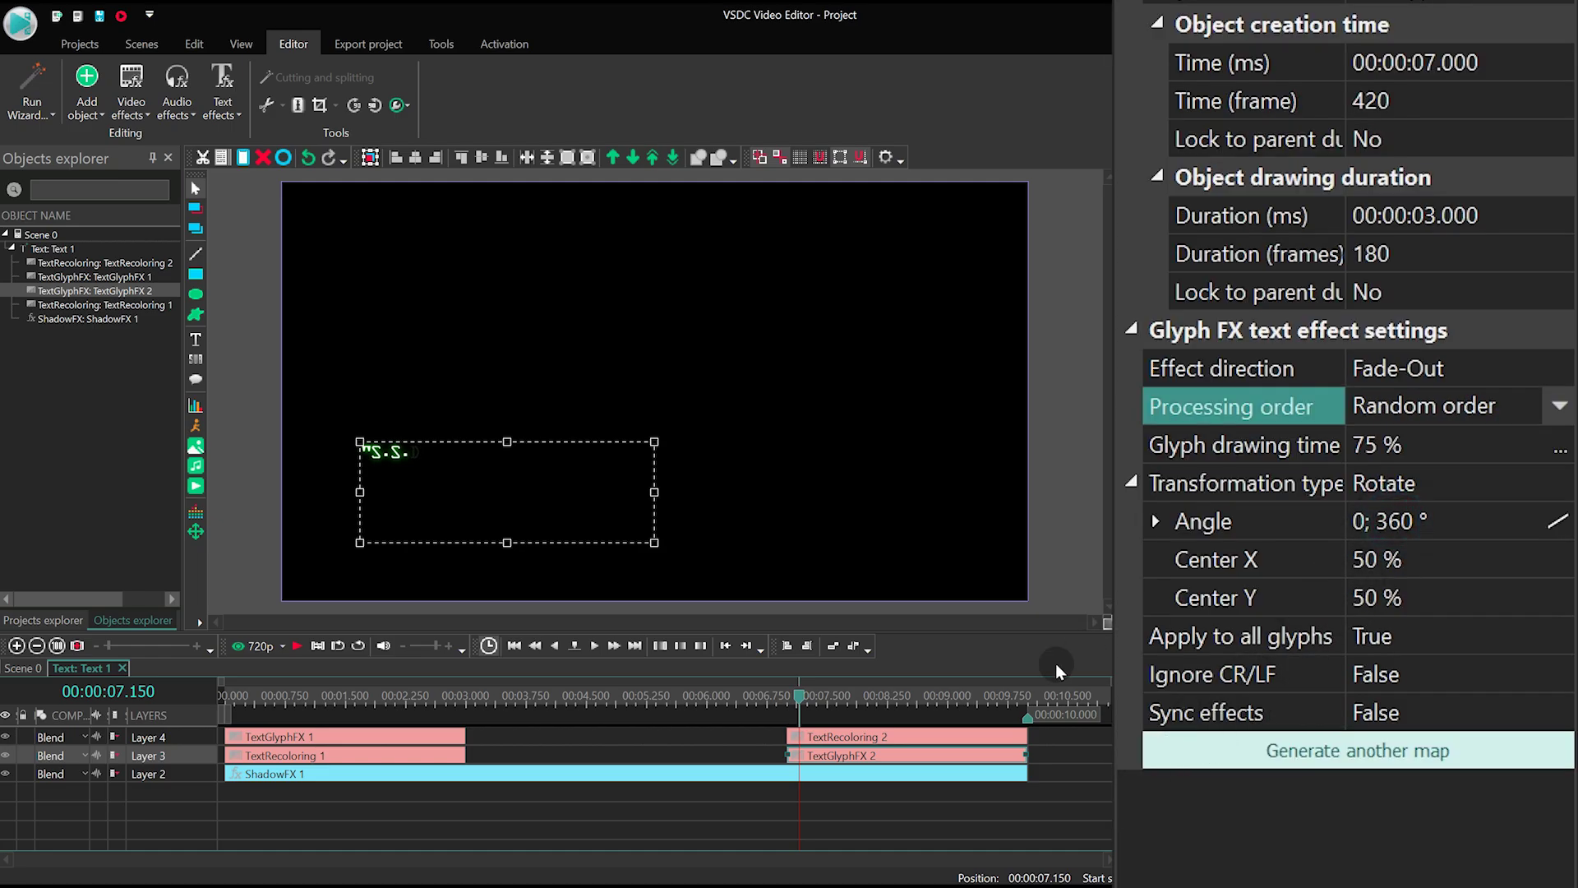
# - Set TextRecoloring 2 to Fade-Out with Random order processing, then scrub to check it
pyautogui.click(864, 737)
pyautogui.click(1556, 367)
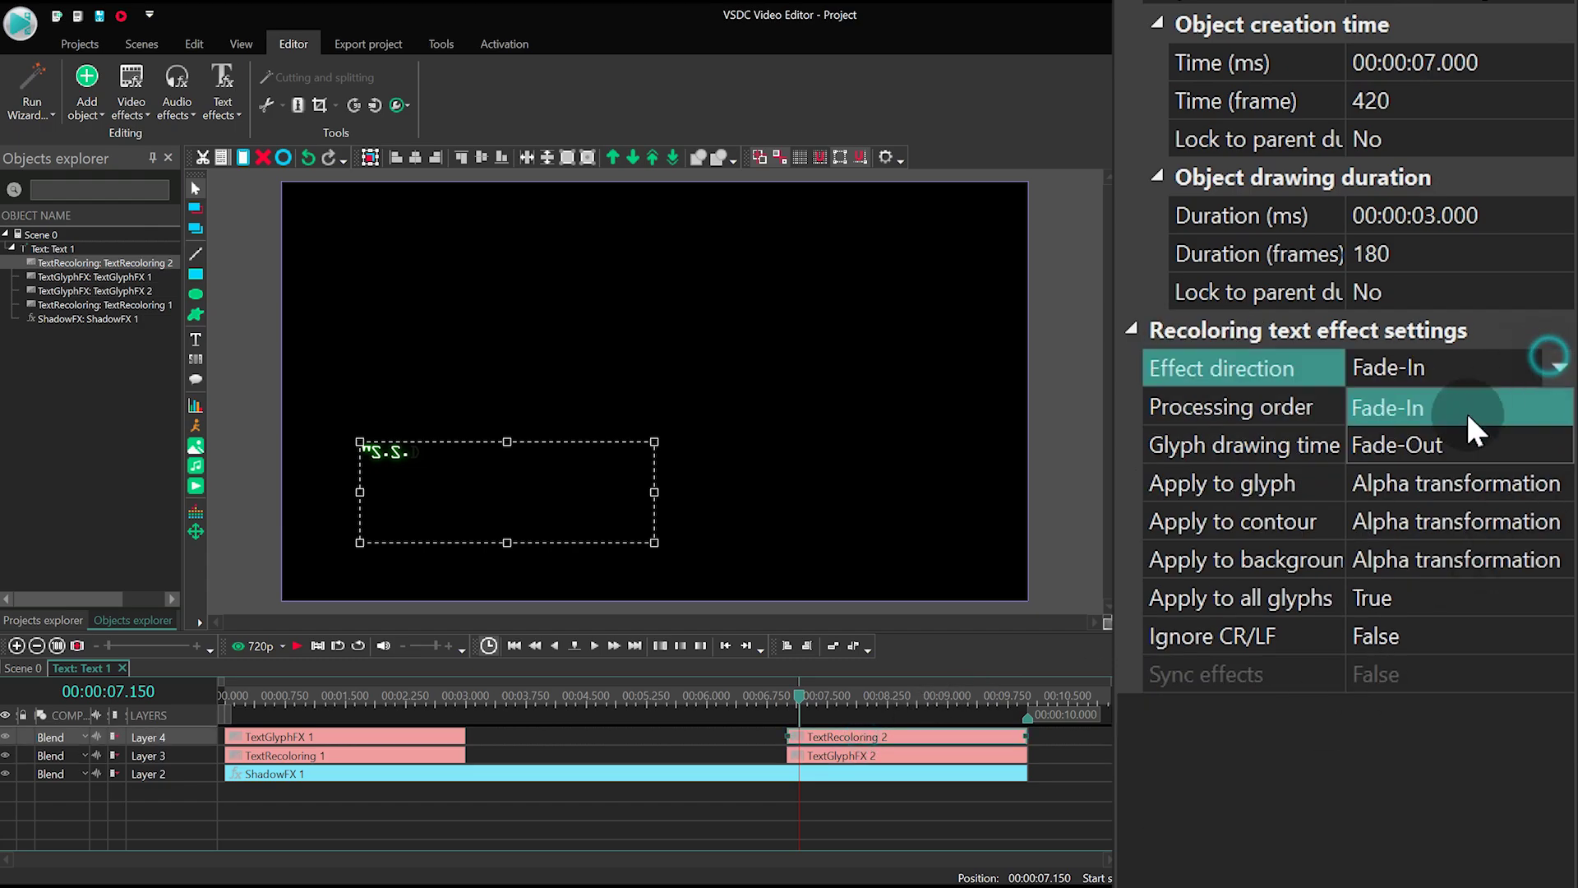
pyautogui.click(1480, 440)
pyautogui.click(1560, 405)
pyautogui.click(1364, 520)
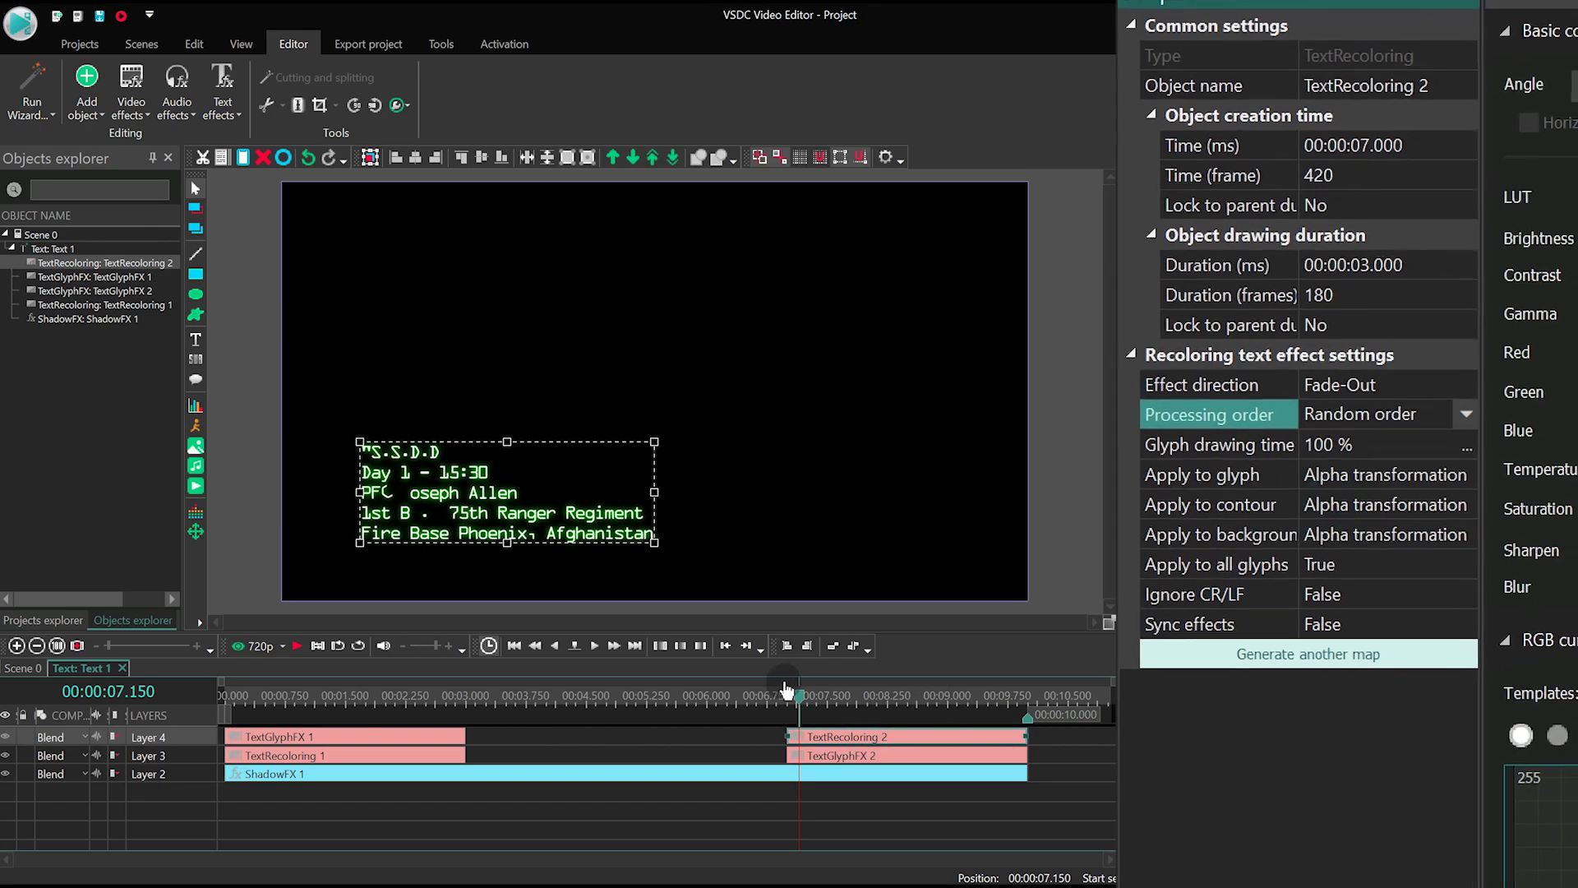
pyautogui.moveTo(799, 700); pyautogui.dragTo(606, 712)
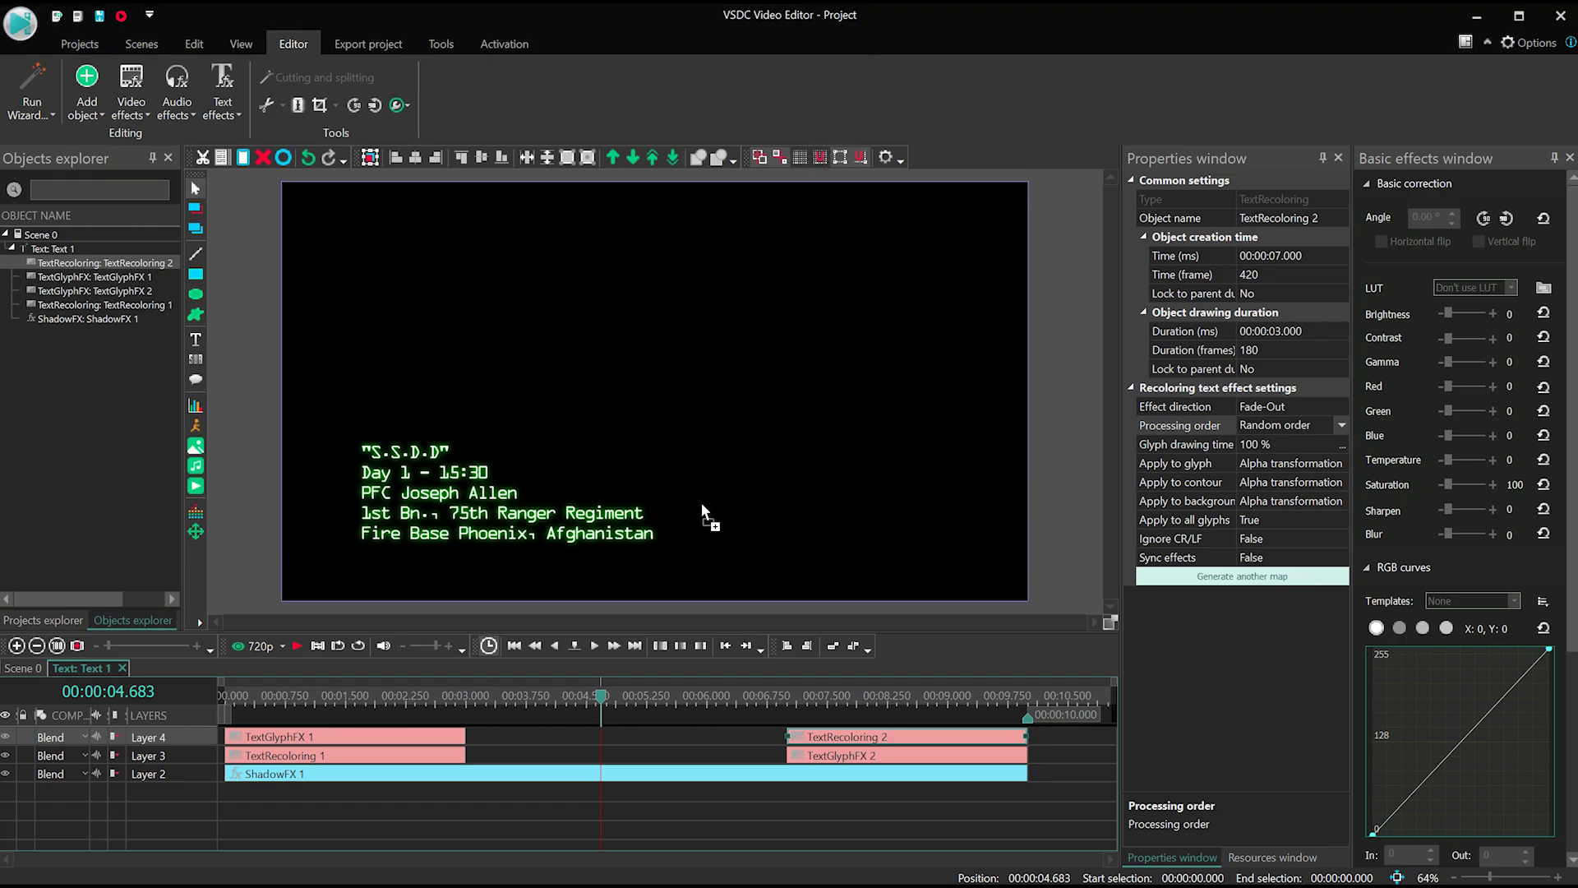
# - Add Decoding Sound at 0 s, set Loop audio, stretch it to 3 s, and paste a copy at 7 s
pyautogui.moveTo(503, 784); pyautogui.dragTo(512, 779)
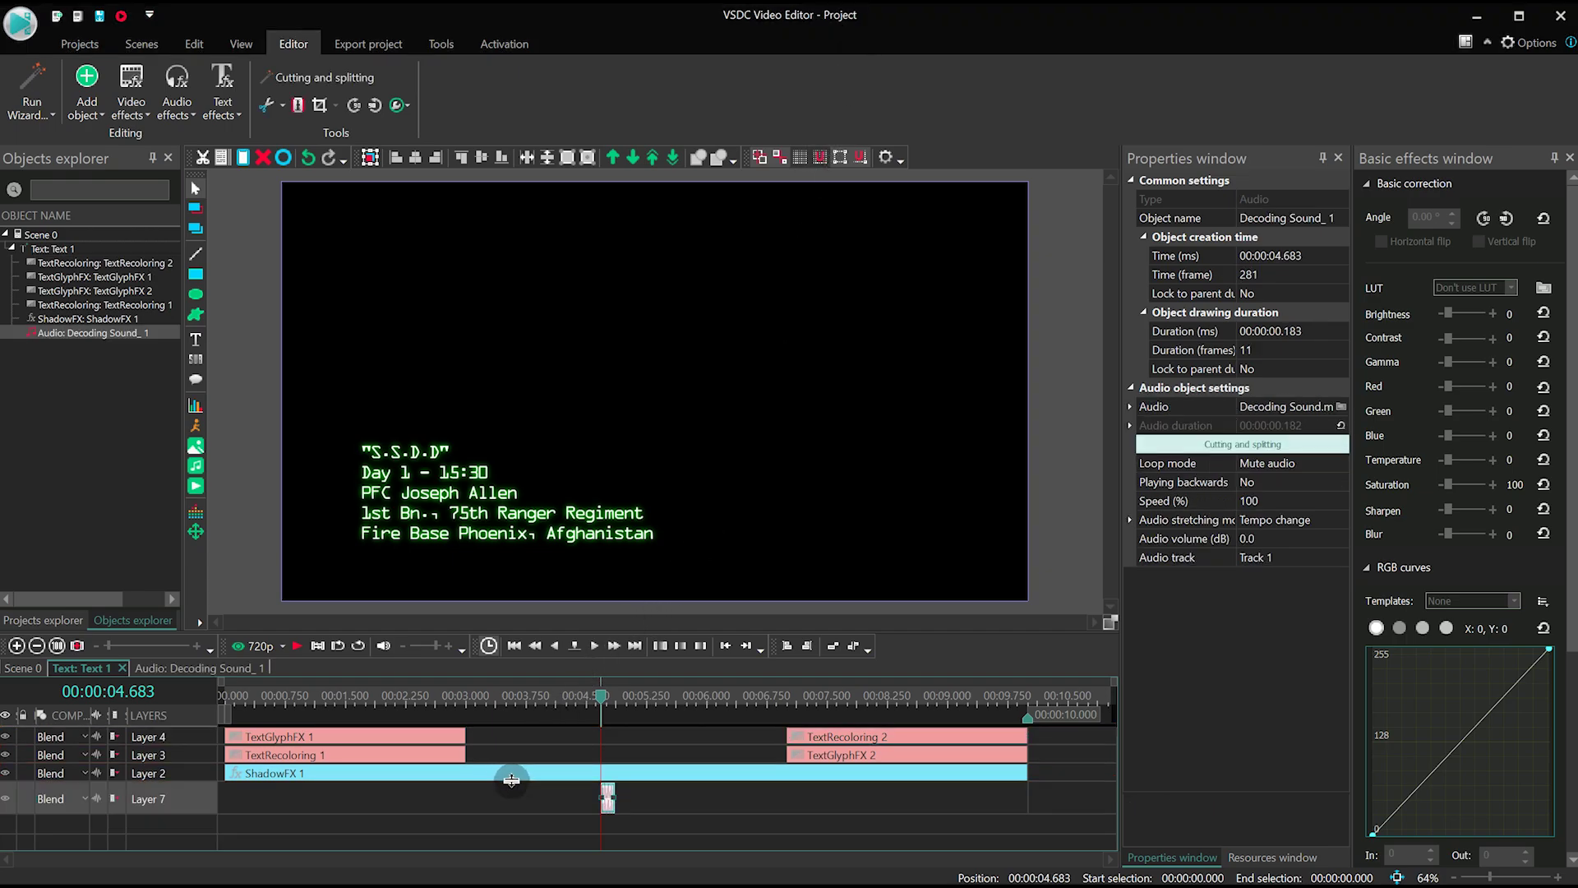
pyautogui.moveTo(609, 795); pyautogui.dragTo(205, 804)
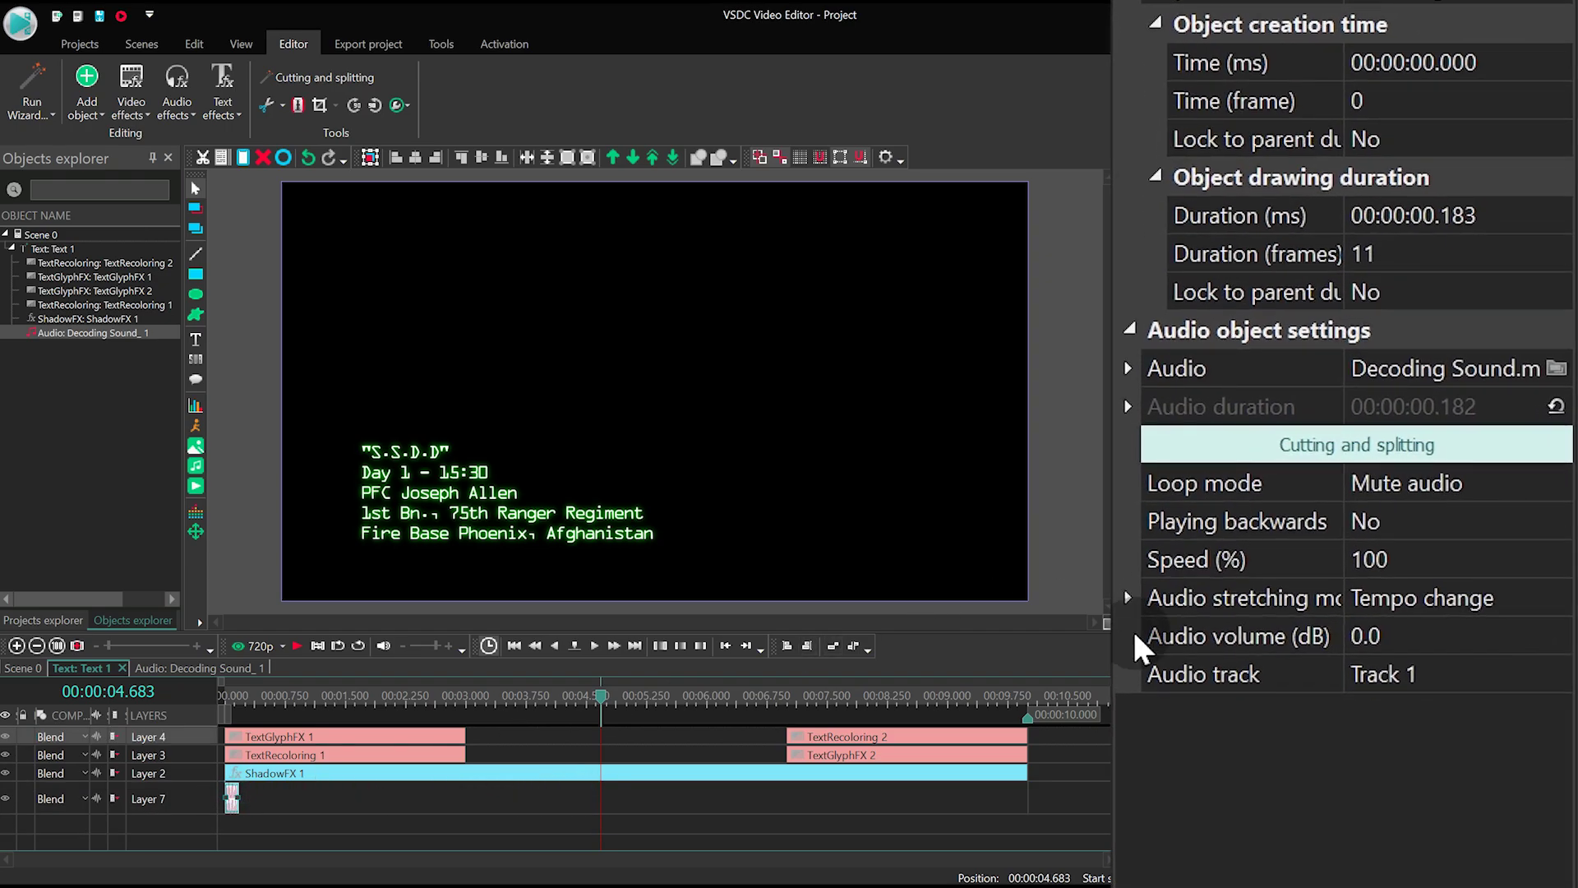
pyautogui.click(1543, 483)
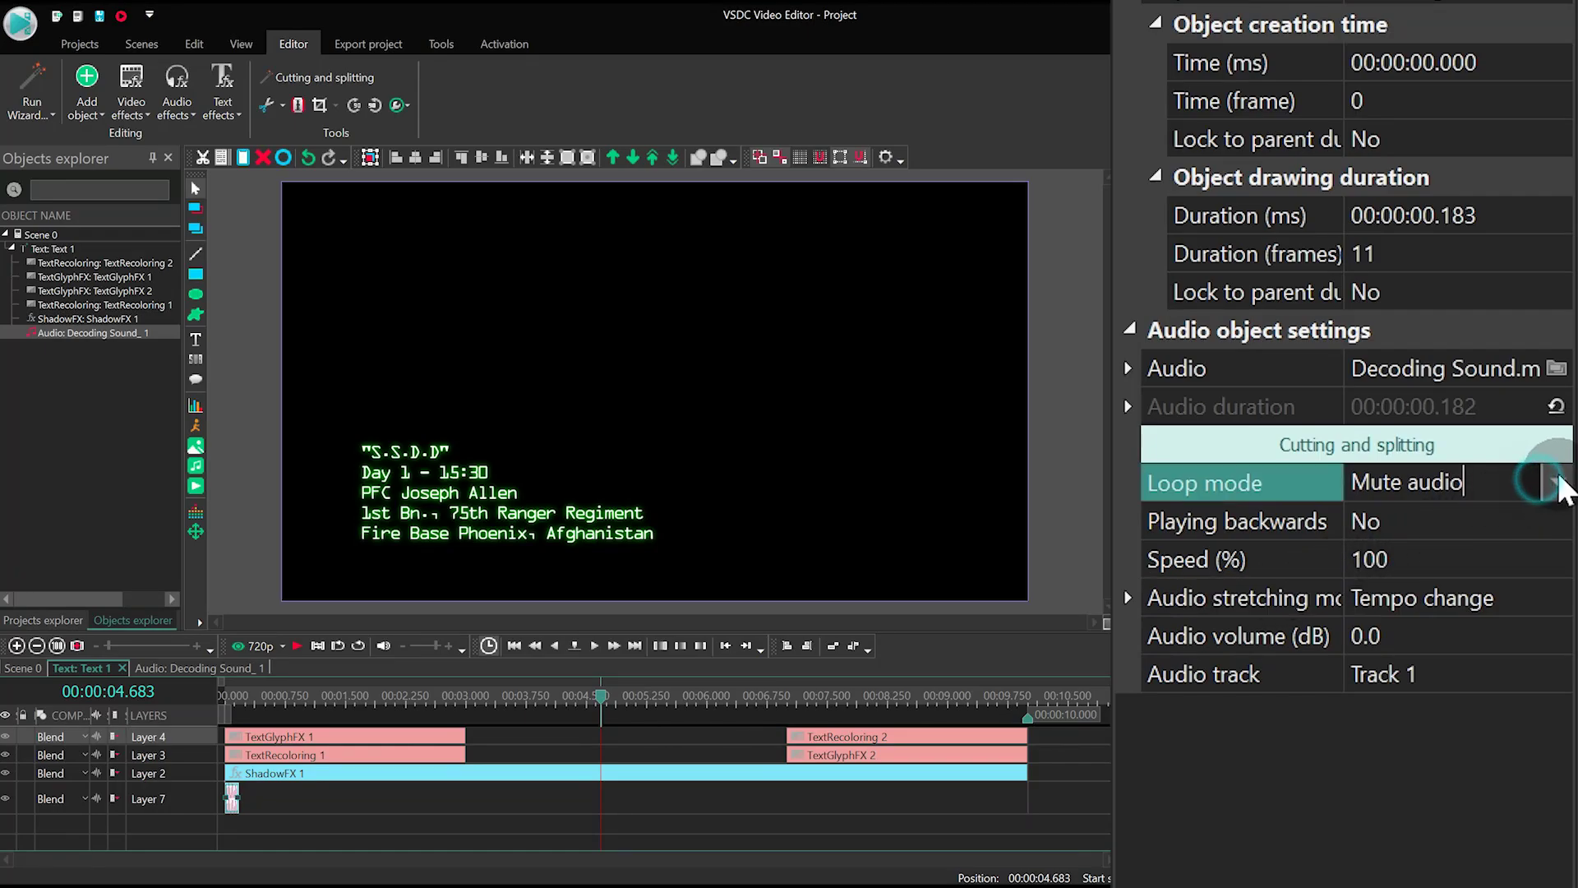
pyautogui.click(1557, 481)
pyautogui.click(1356, 562)
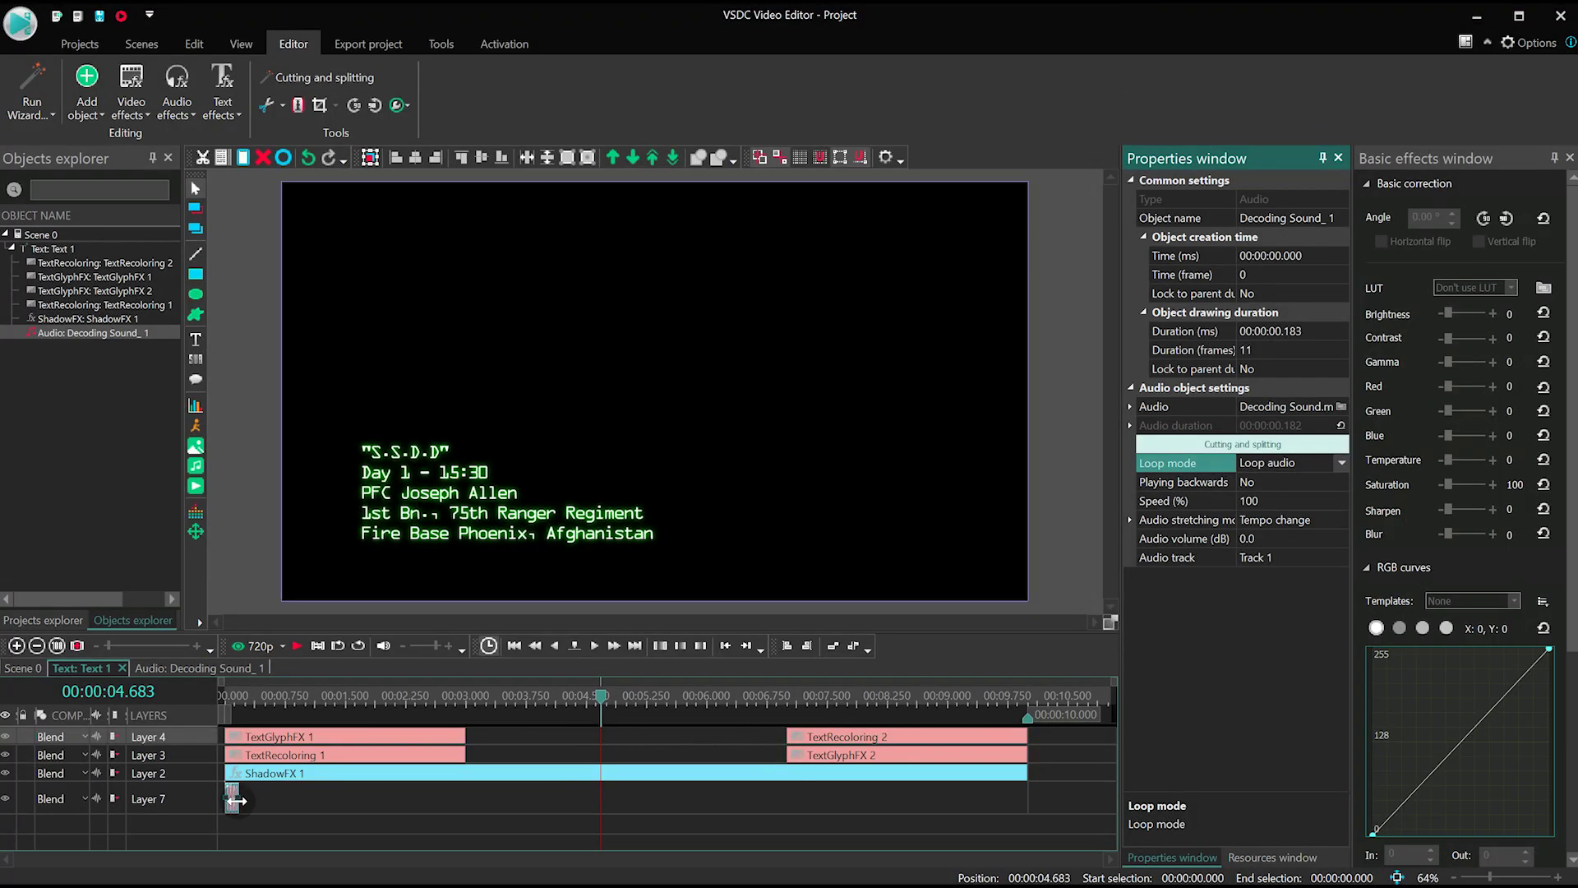
pyautogui.moveTo(235, 799); pyautogui.dragTo(463, 787)
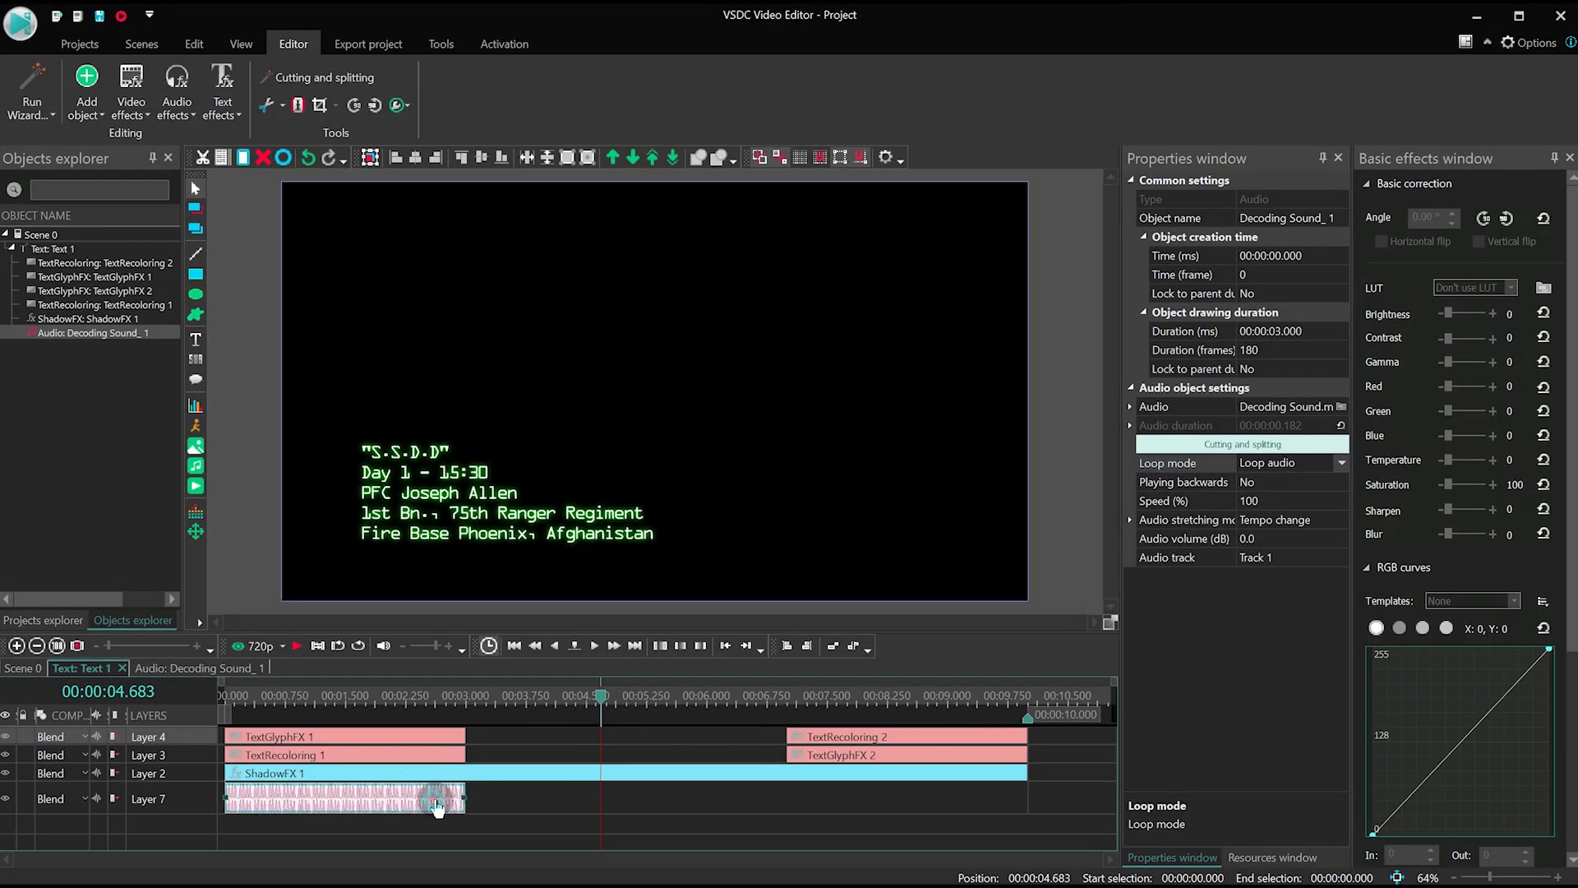
pyautogui.hotkey('ctrl', 'v')
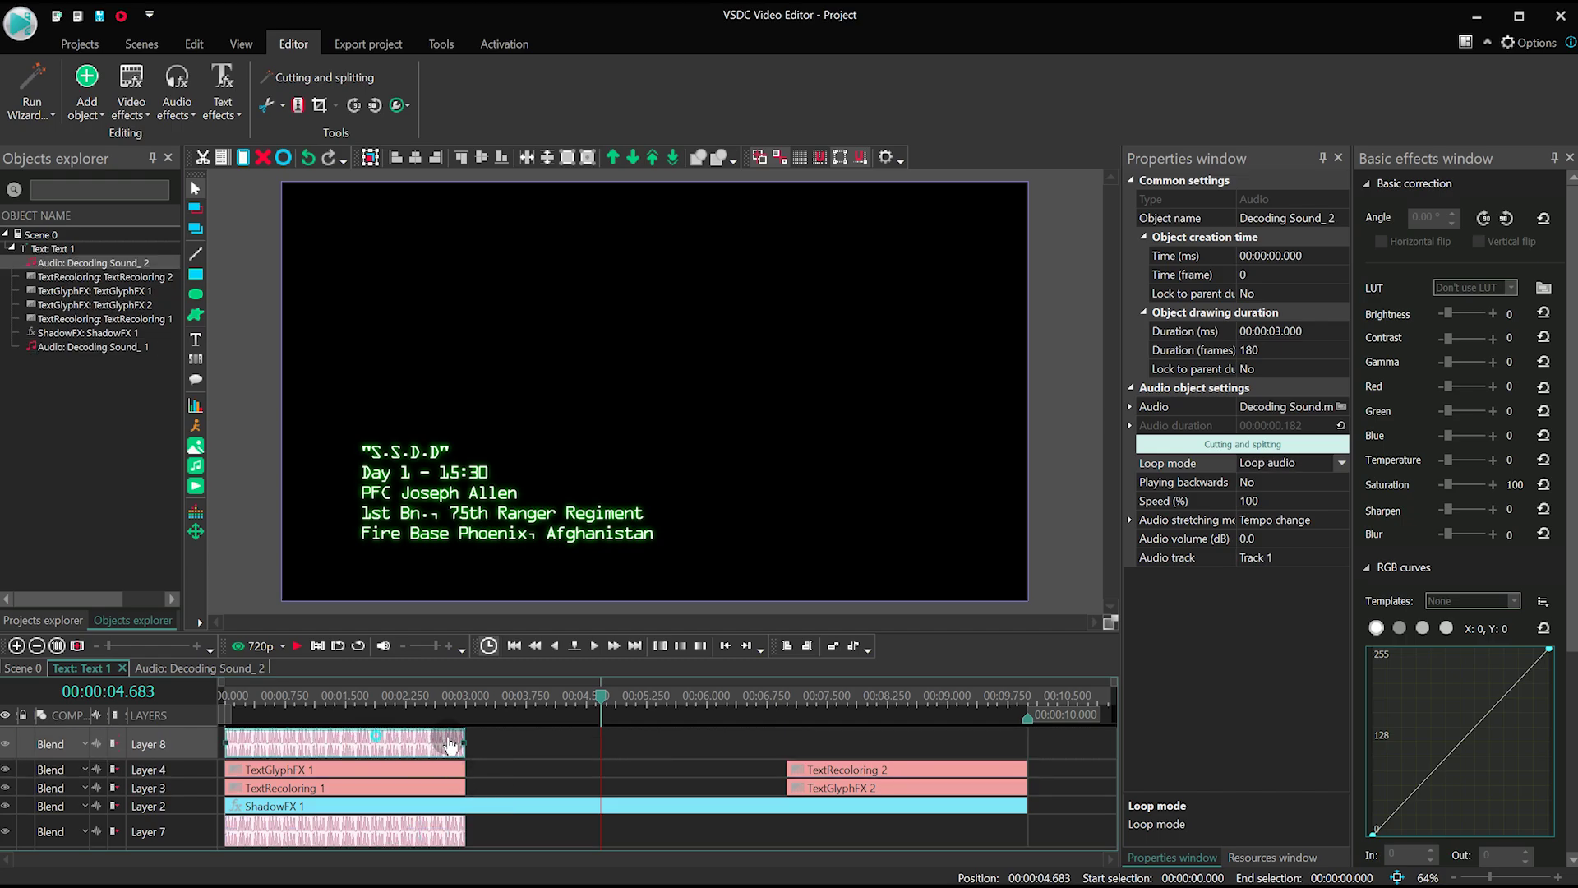
pyautogui.moveTo(450, 744); pyautogui.dragTo(925, 830)
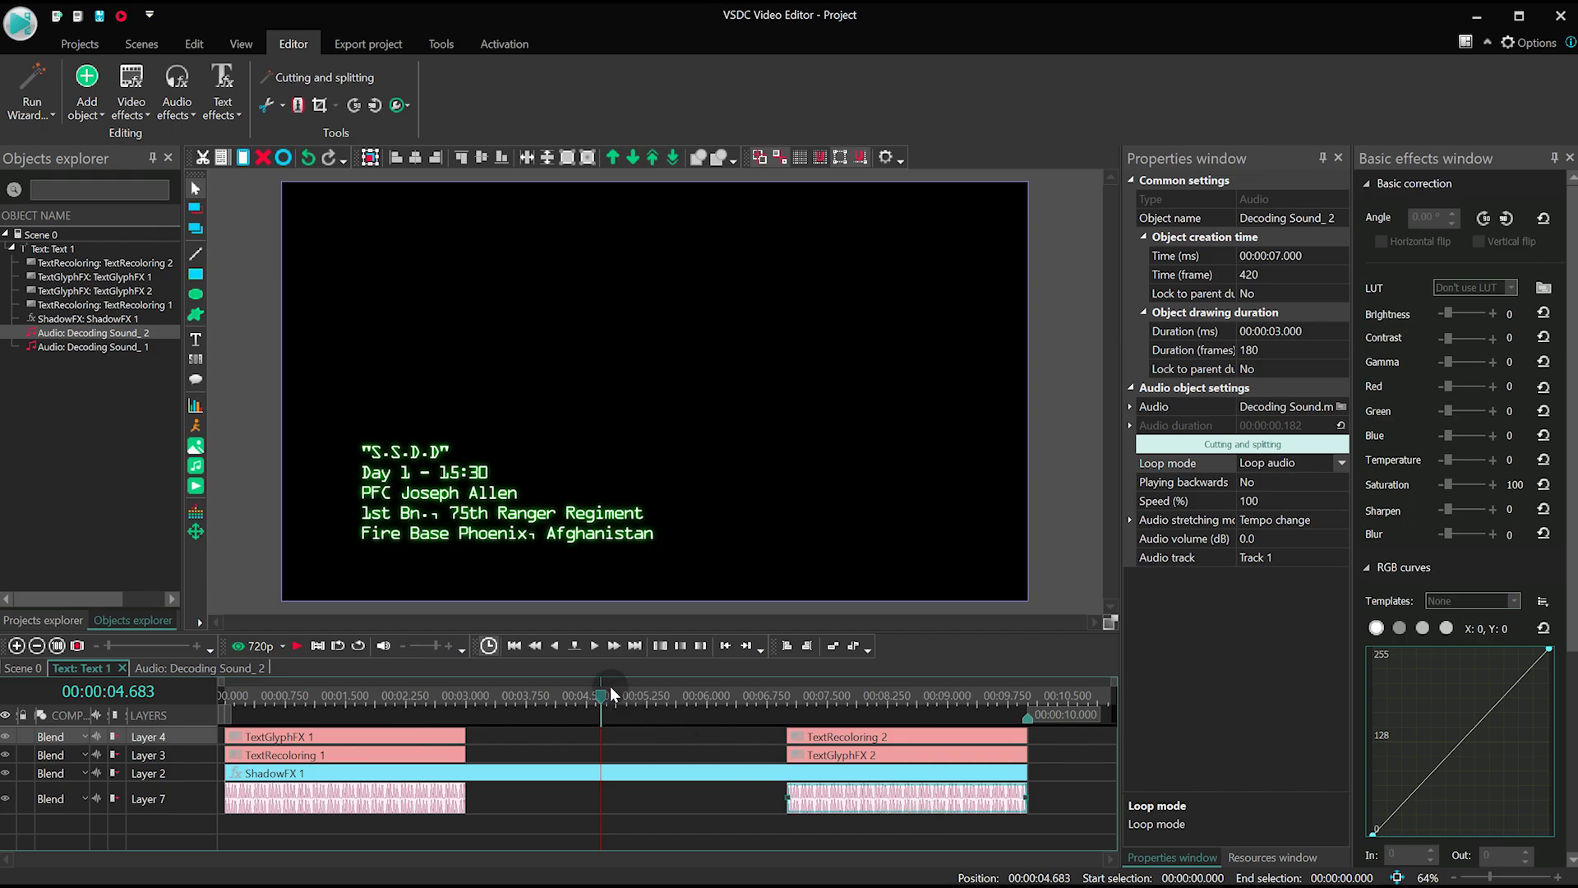
# - In Scene 0, place mw2-footage.mp4 on a layer beneath the text and play the preview
pyautogui.click(23, 668)
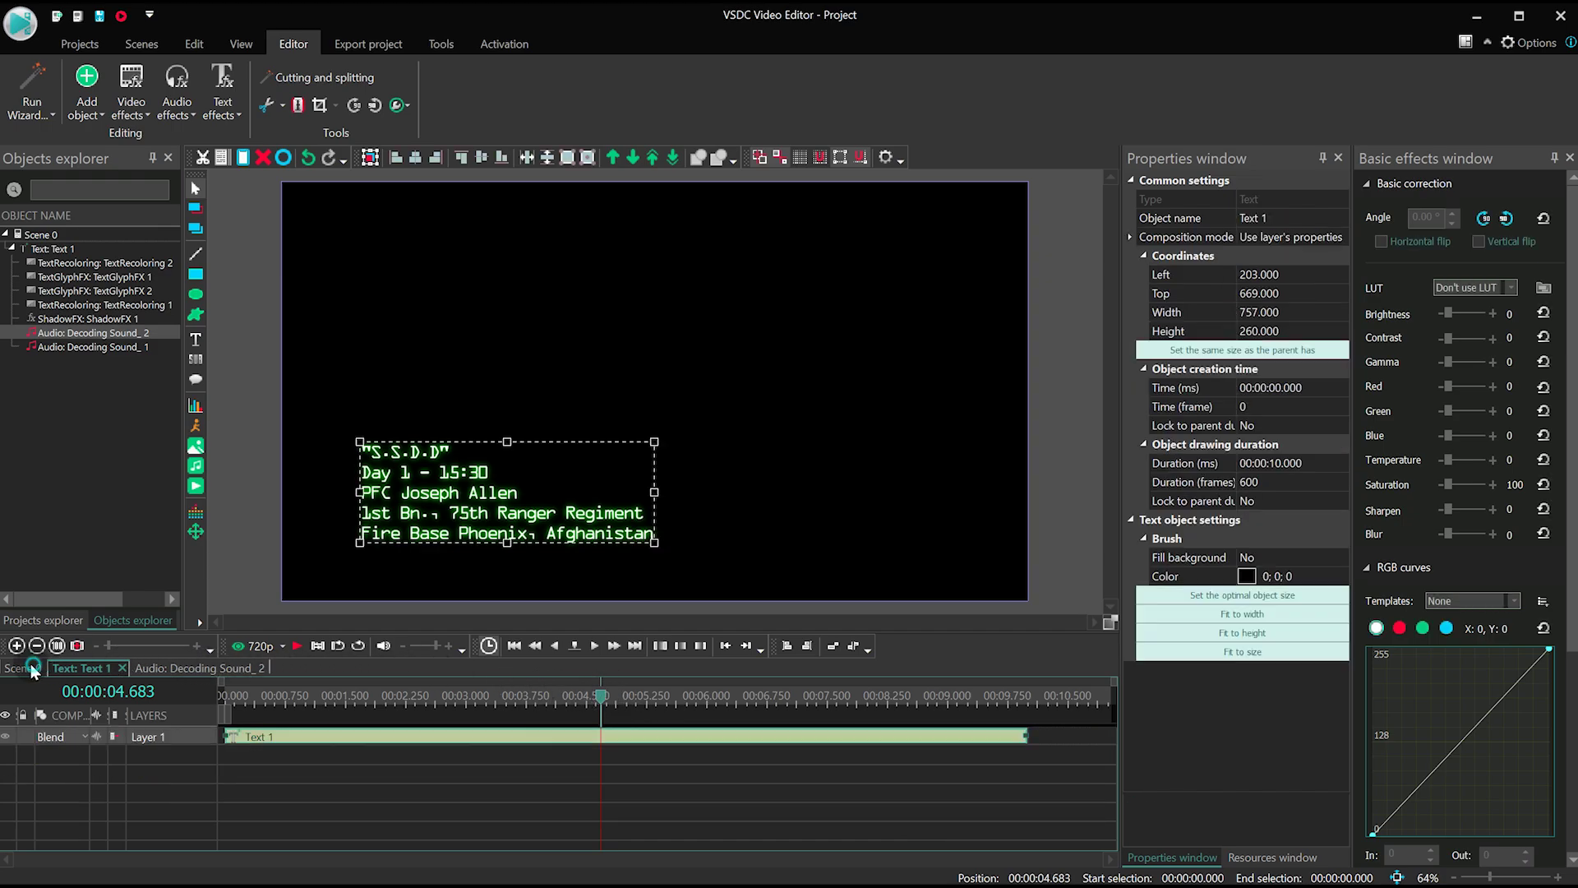
pyautogui.moveTo(600, 695); pyautogui.dragTo(210, 688)
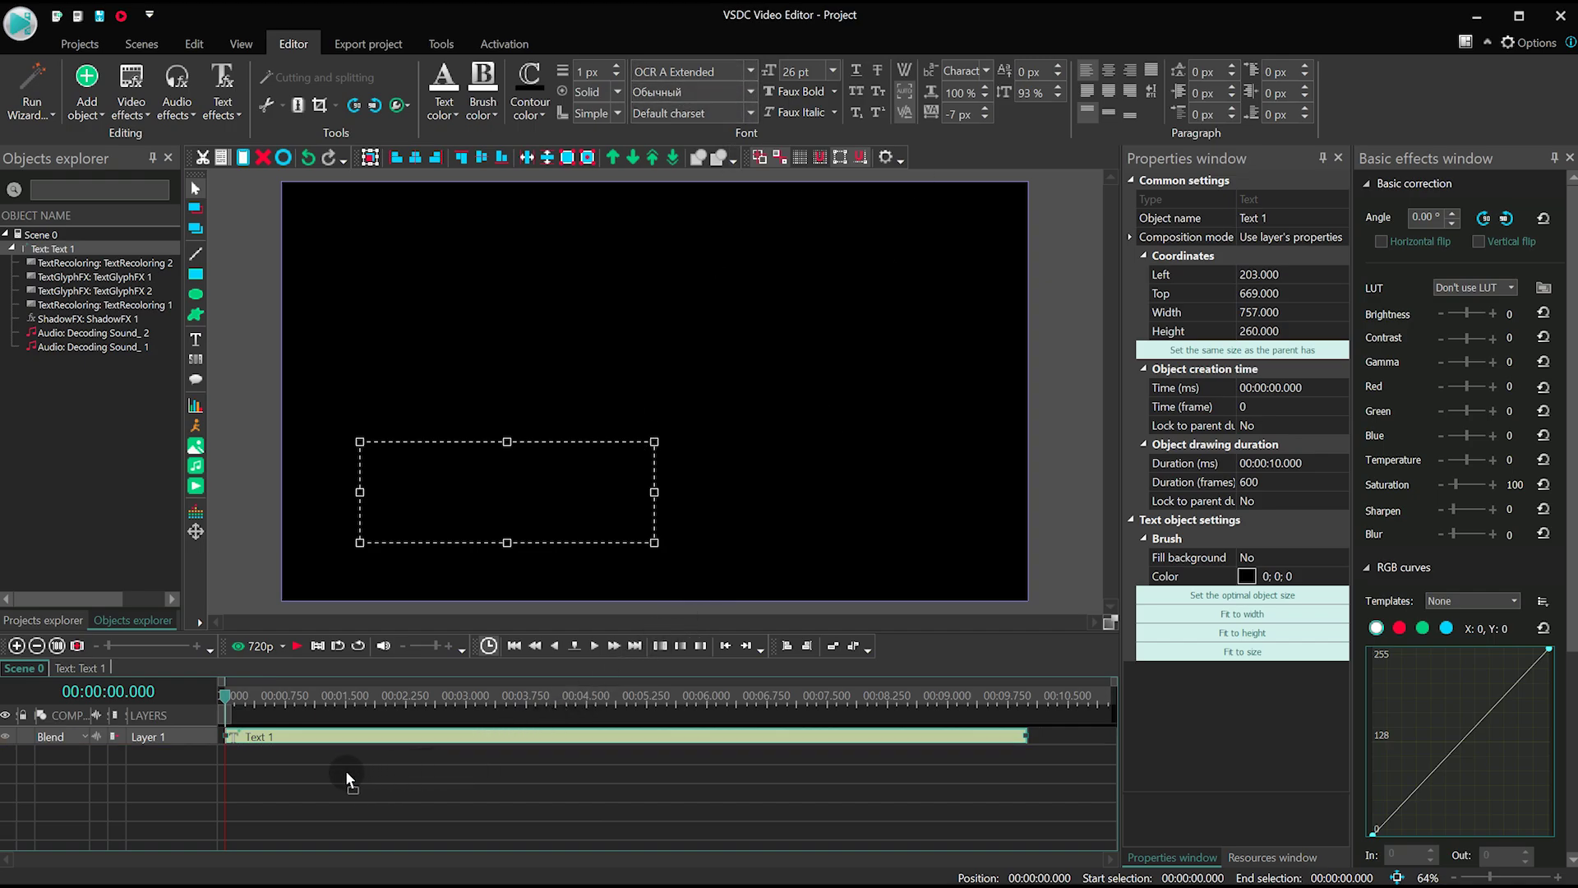
pyautogui.moveTo(211, 750); pyautogui.dragTo(224, 755)
pyautogui.moveTo(573, 798); pyautogui.dragTo(573, 797)
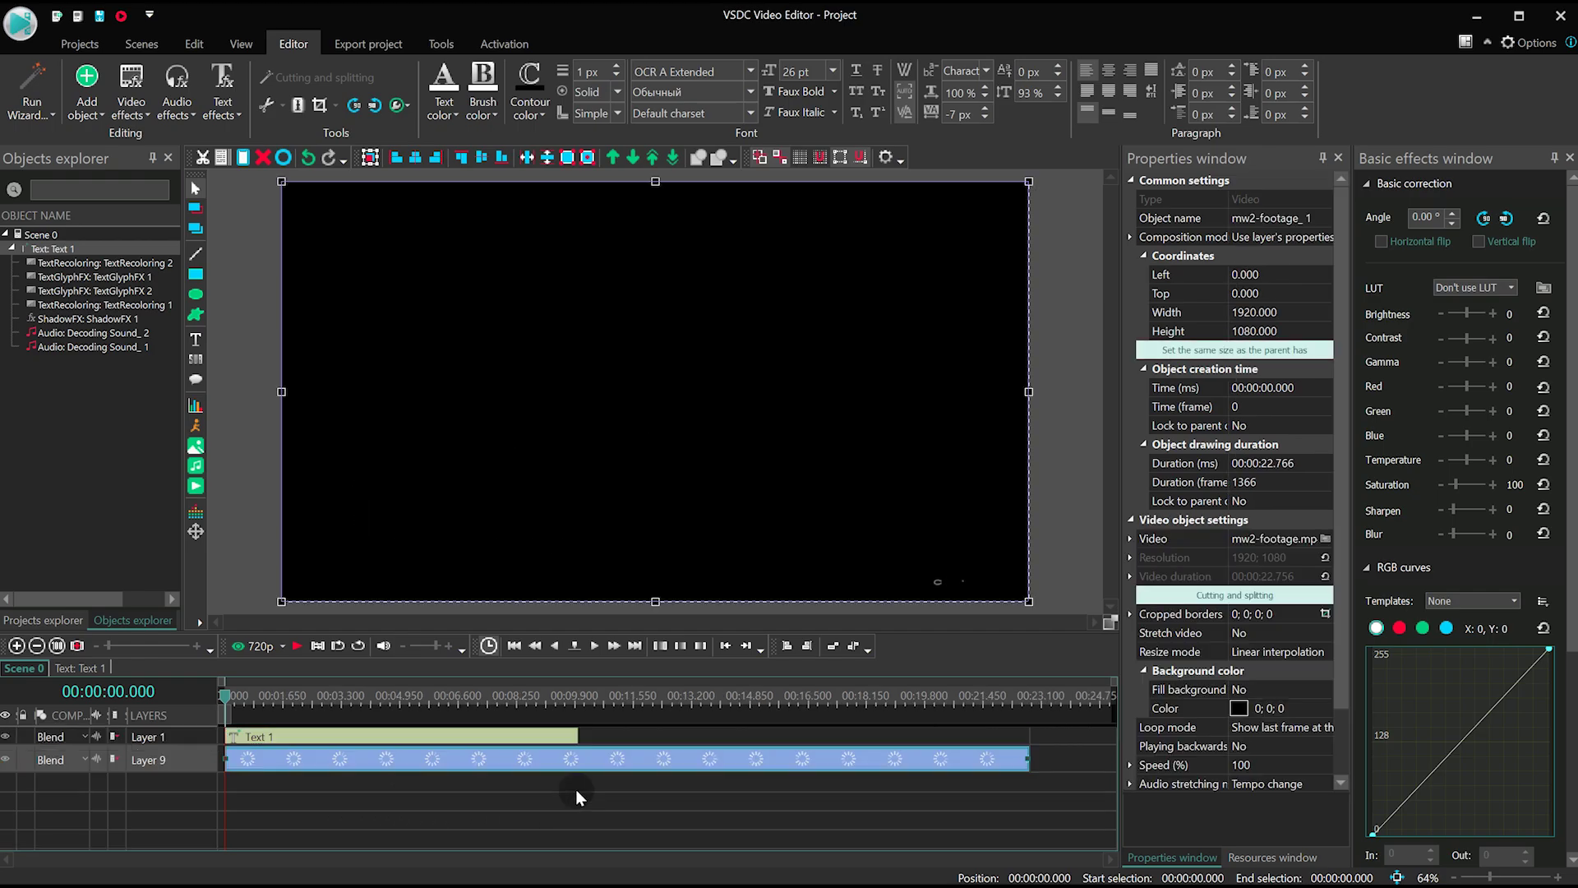
pyautogui.press('space')
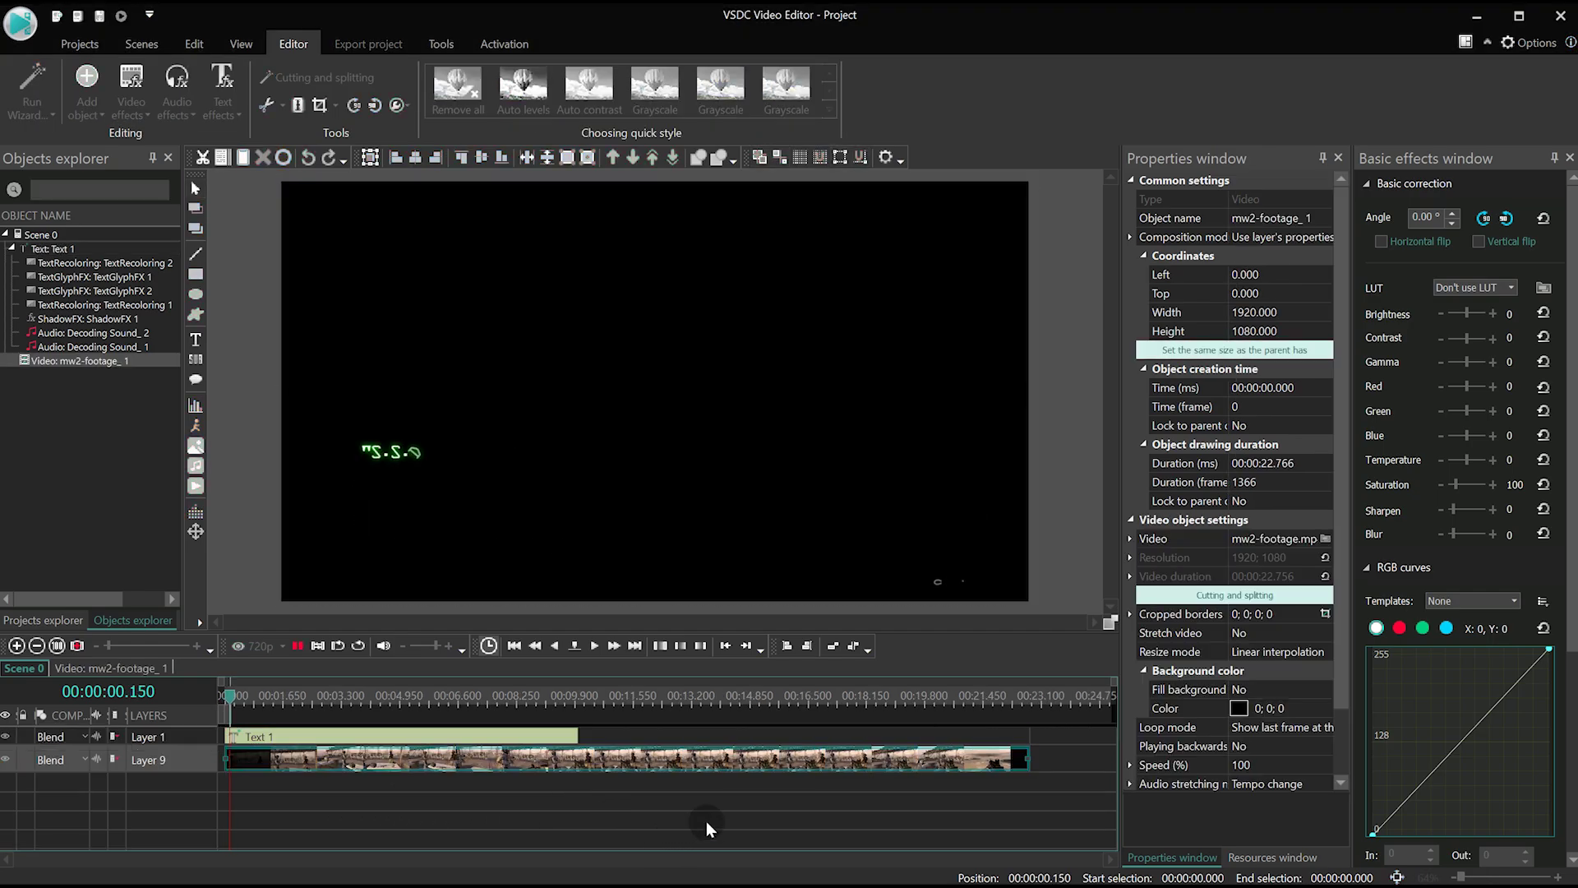